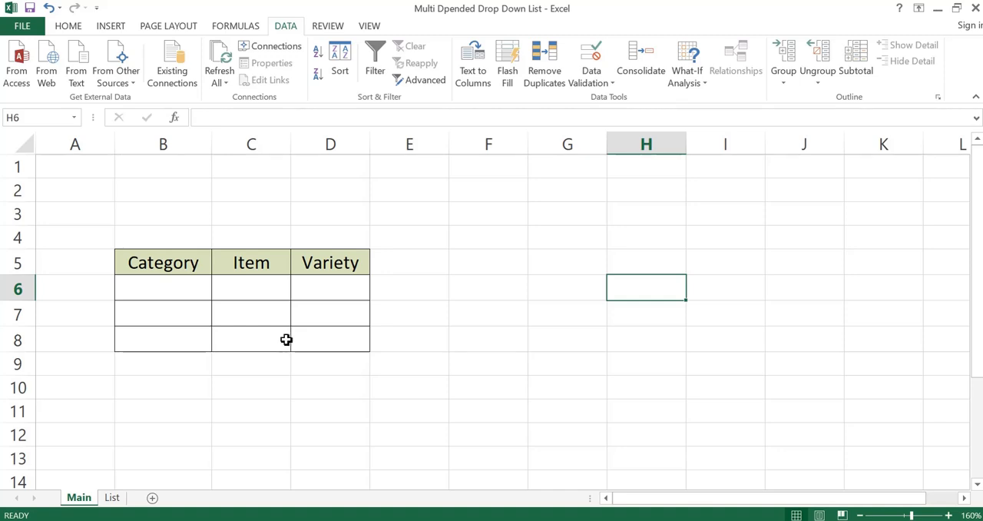
Step: Fill row 6 of the table from its drop-downs with category Fruits, item Apple and variety Red
left_click(196, 289)
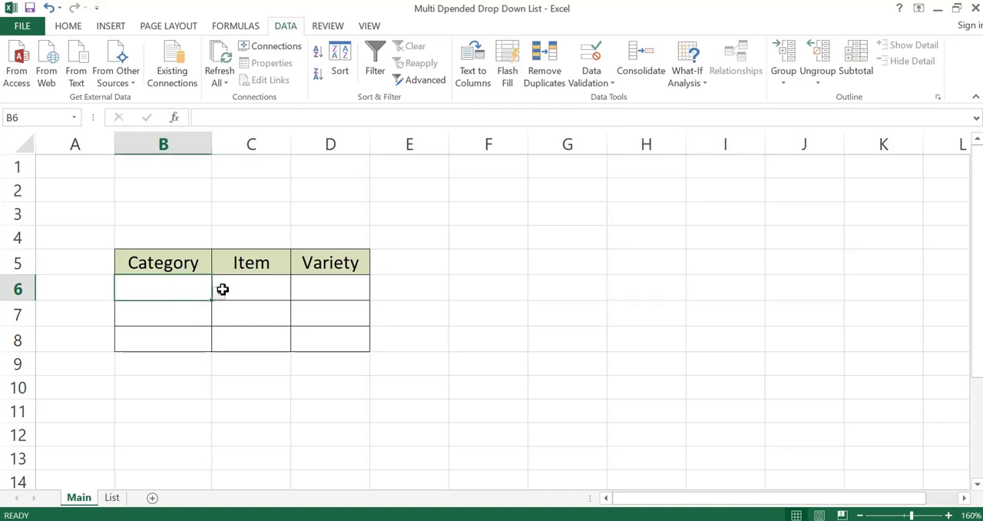
left_click(219, 294)
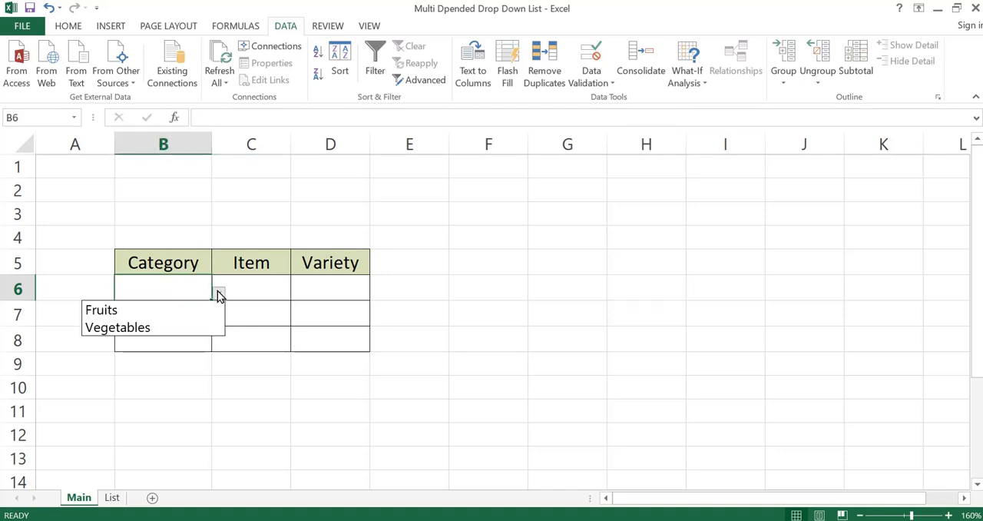
left_click(159, 311)
left_click(276, 291)
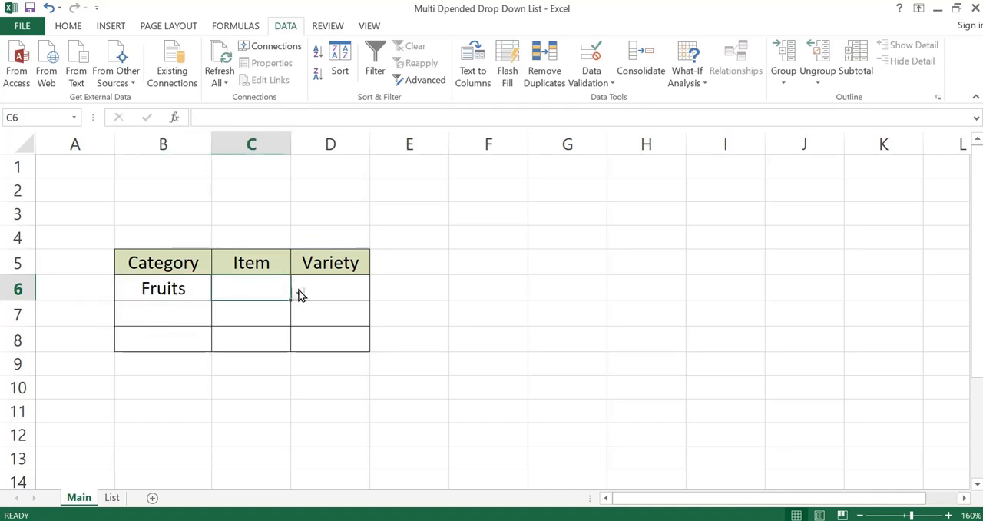
left_click(298, 293)
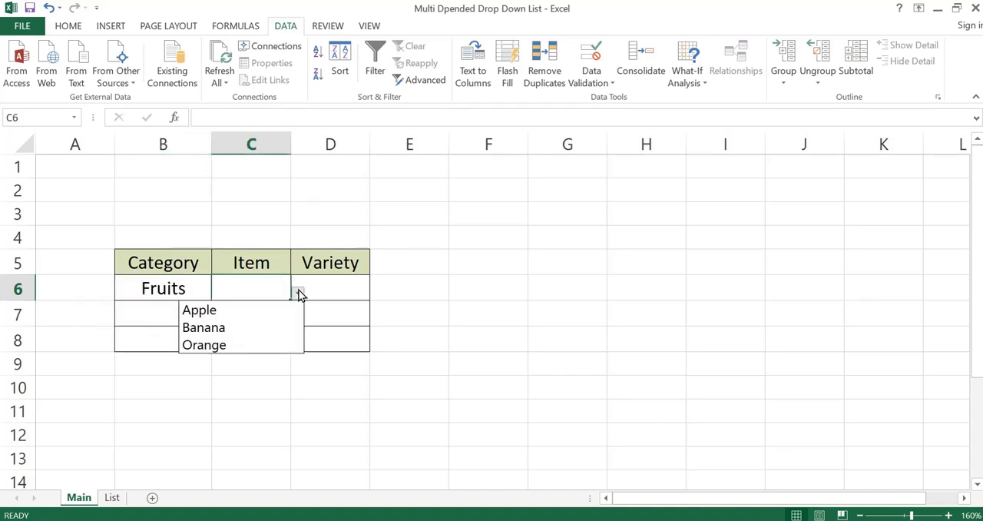
left_click(240, 312)
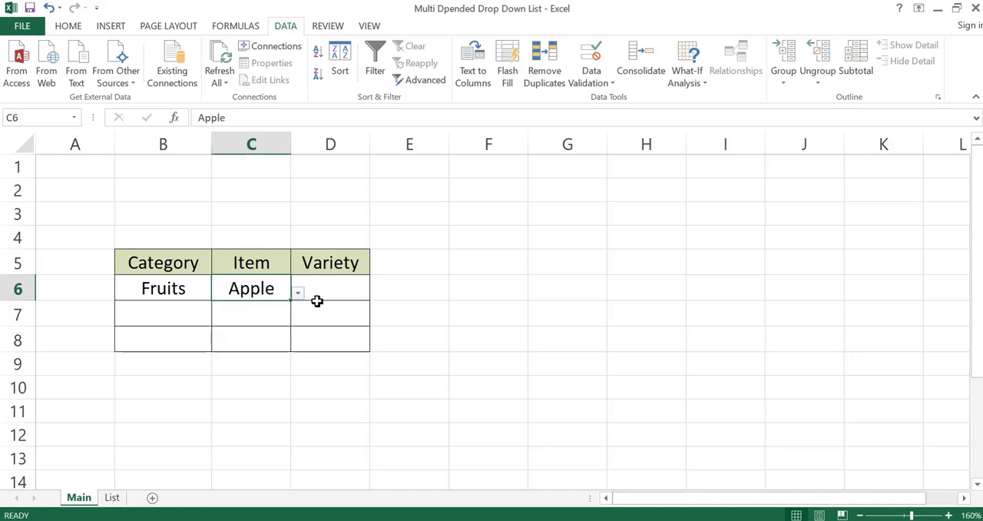
left_click(336, 292)
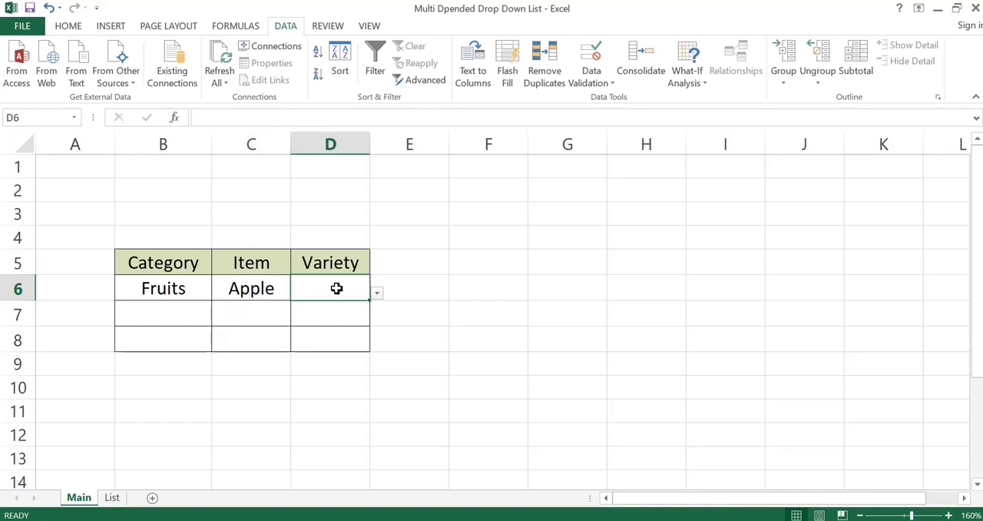
left_click(377, 295)
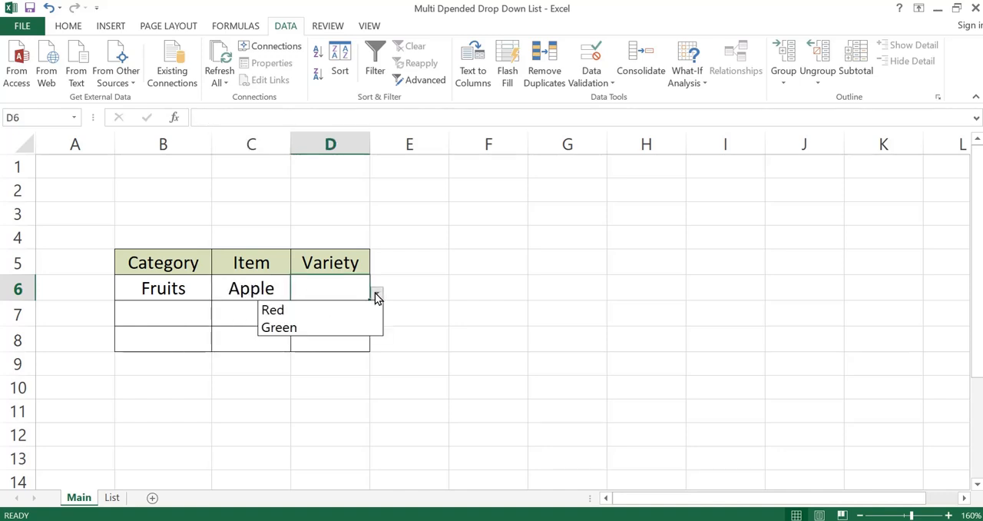
left_click(343, 311)
left_click(492, 312)
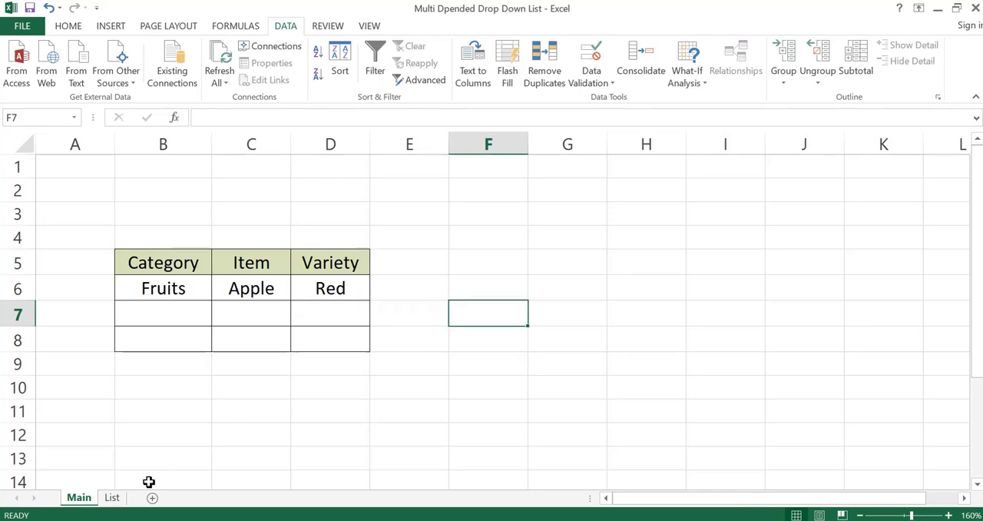
Step: Review the category, item and variety lists on the List sheet and return to the Main sheet
left_click(113, 498)
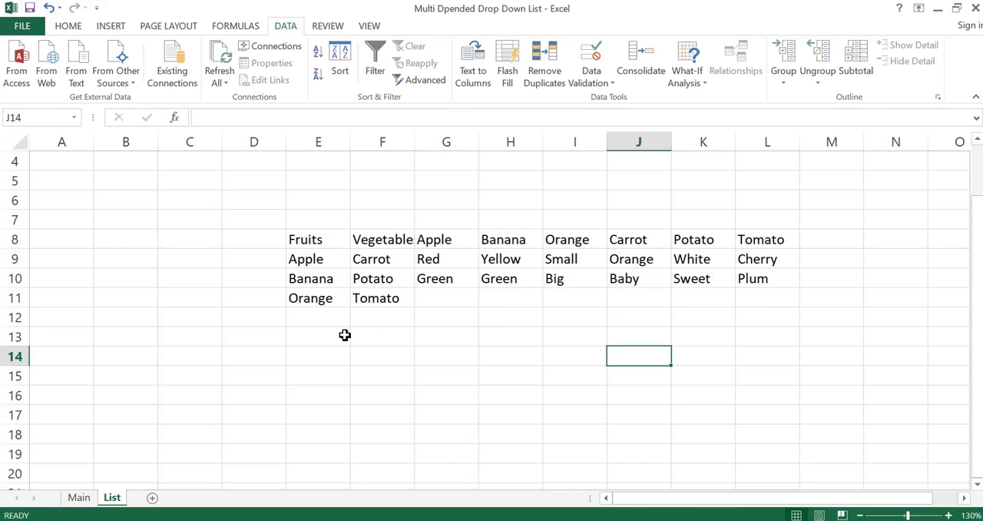
left_click(79, 497)
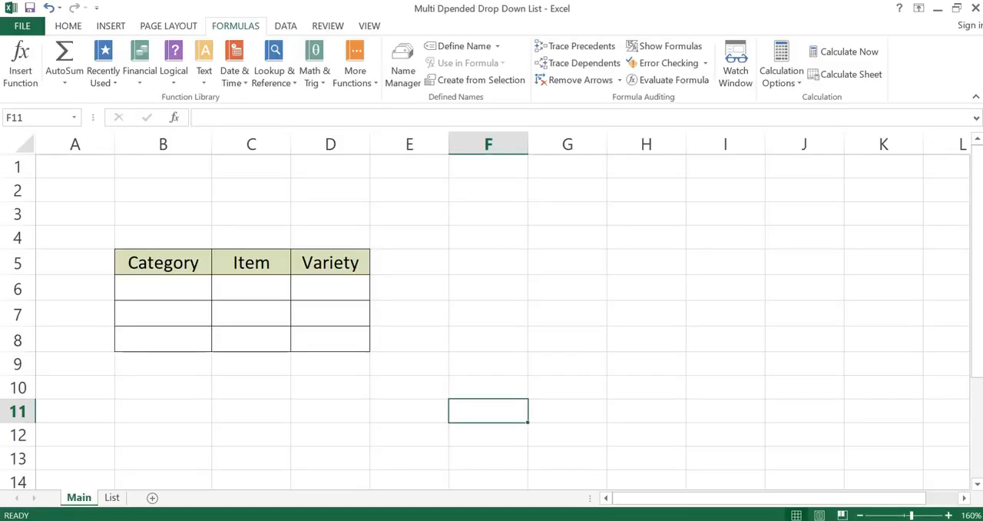
Step: Create a named range from the Fruits list E8:E11 on the List sheet using its top row, and check it in the Name Manager
left_click(112, 498)
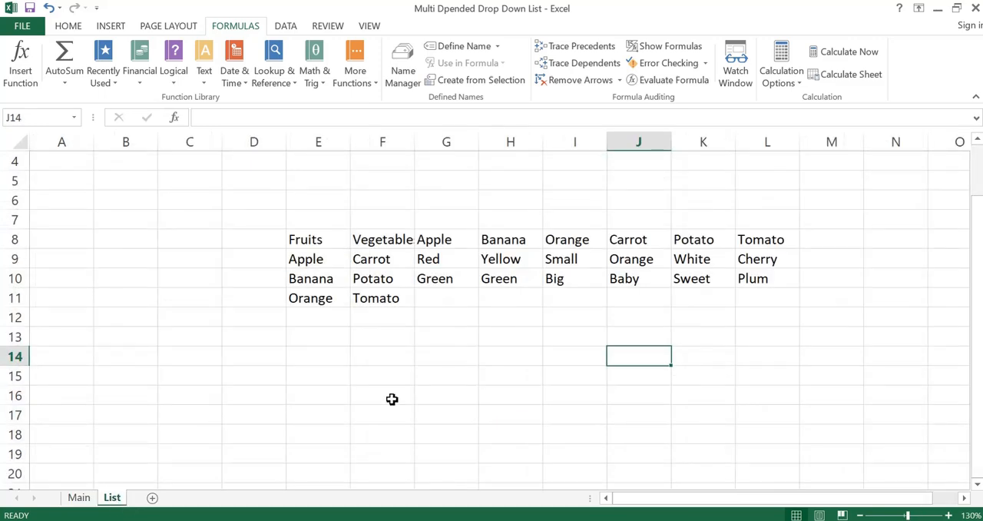
left_click_drag(318, 243, 318, 299)
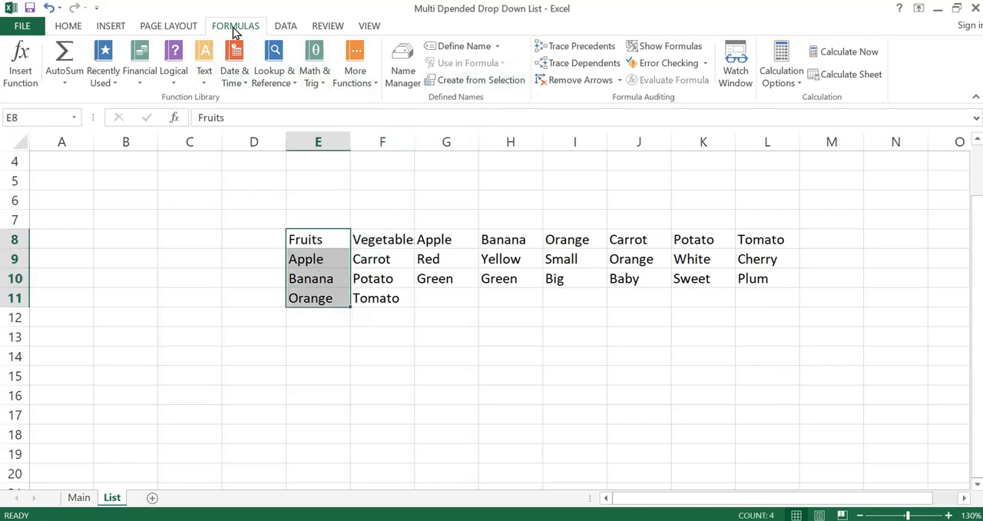
left_click(474, 83)
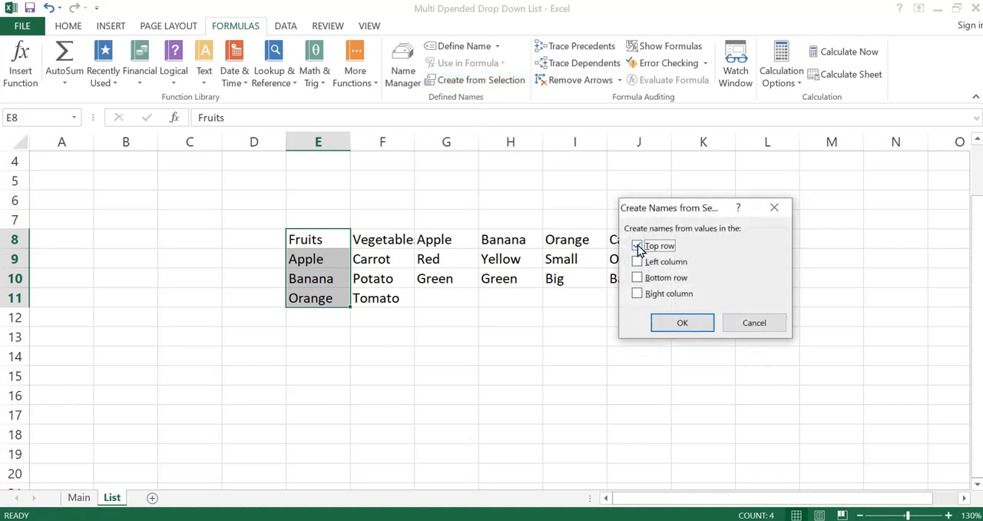
left_click(668, 323)
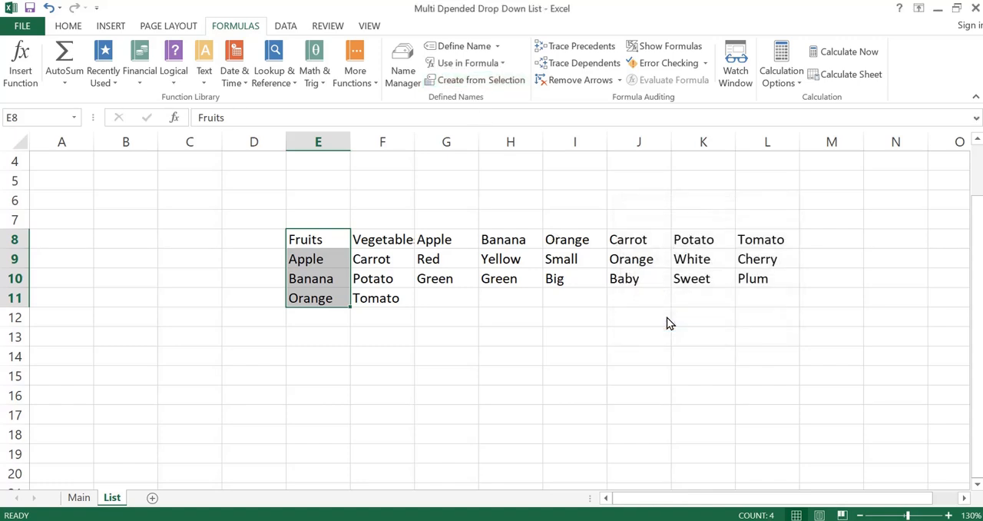
left_click(402, 66)
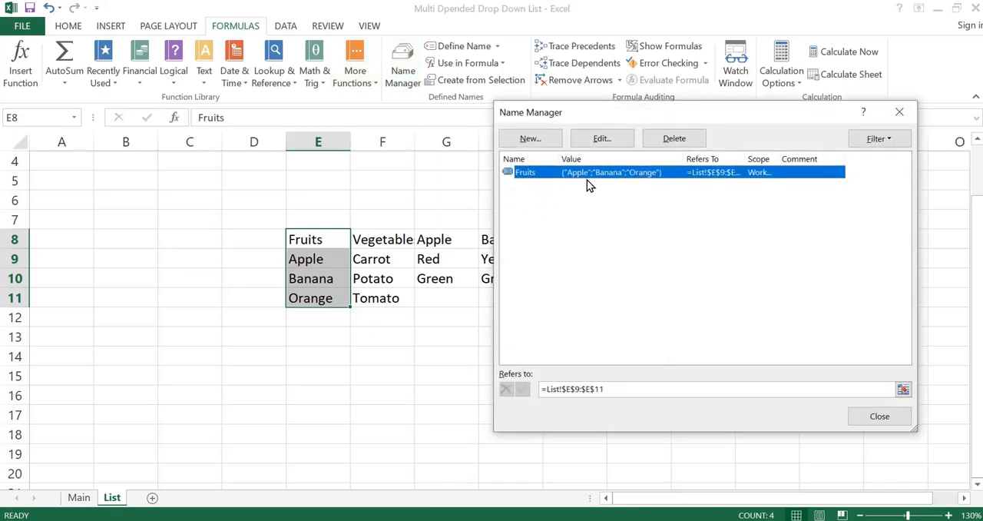
left_click(901, 113)
Step: Create named ranges from the Vegetables list F8:F11 and the Apple list G8:G10, using their top rows as names
left_click_drag(388, 240, 386, 298)
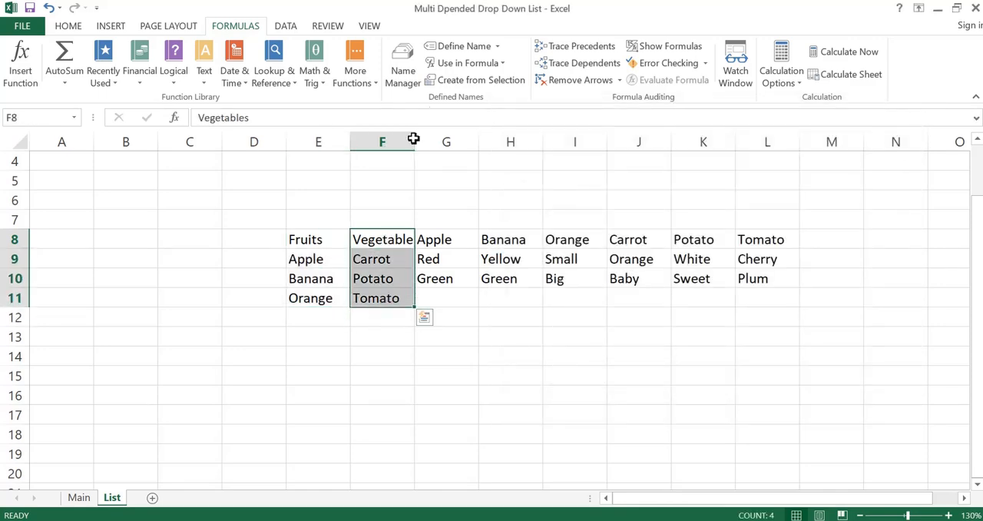
left_click(451, 82)
left_click(677, 325)
left_click_drag(455, 232, 456, 277)
left_click(489, 81)
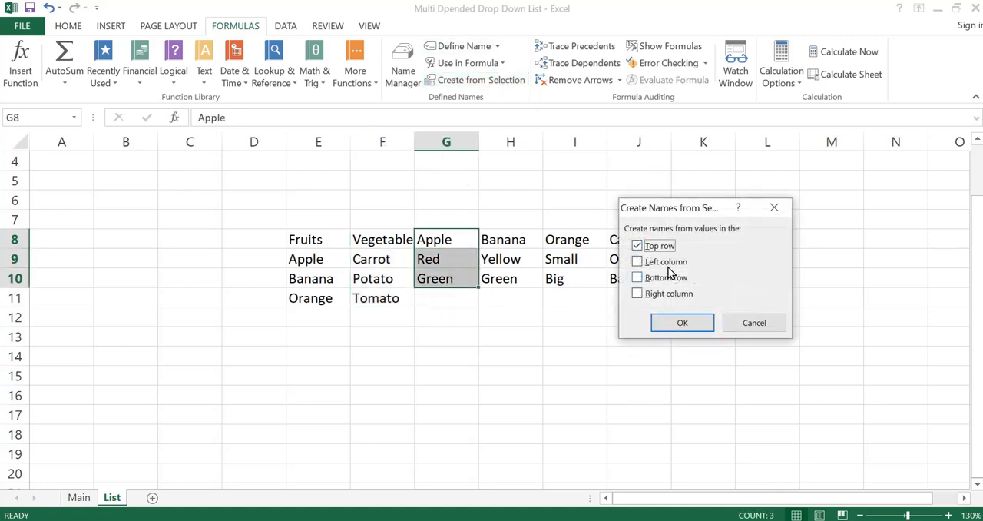
left_click(669, 328)
Step: Create named ranges from the Banana list H8:H10 and the Orange list I8:I10, using their top rows as names
left_click_drag(503, 241, 509, 276)
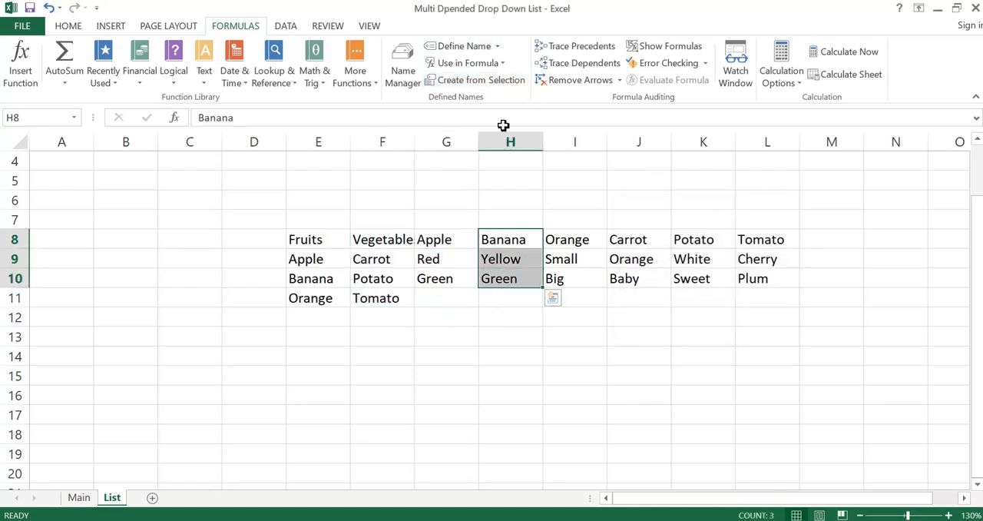
left_click(495, 85)
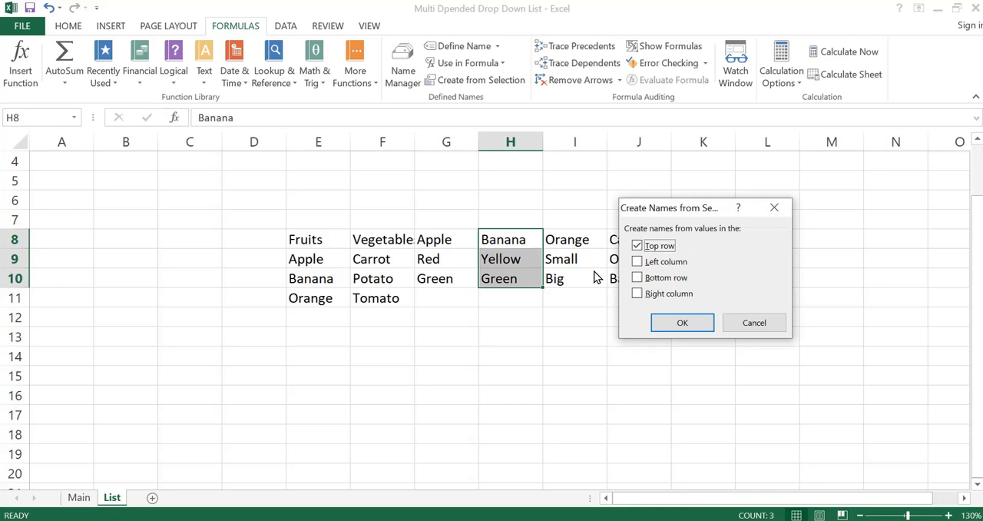
left_click(665, 324)
left_click_drag(566, 238, 566, 279)
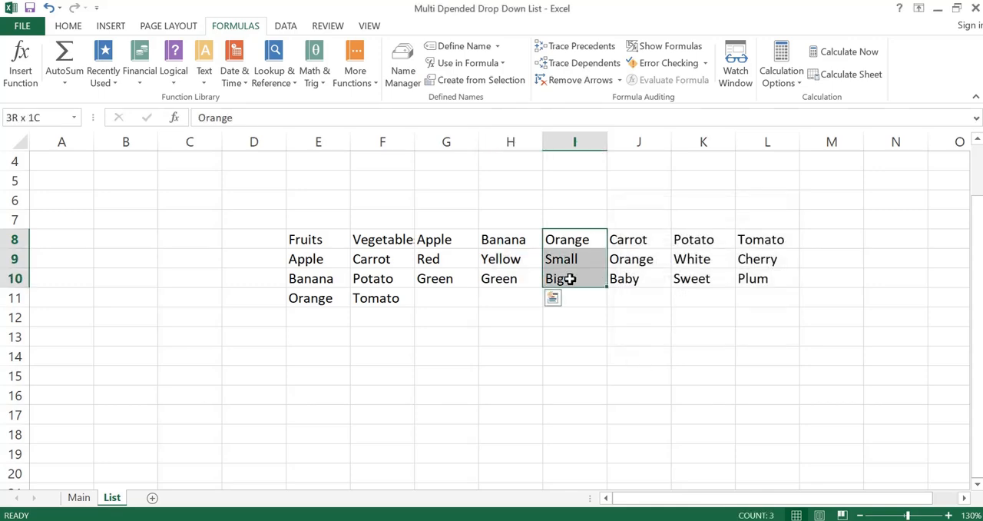
left_click(474, 81)
left_click(676, 325)
Step: Create named ranges from the Carrot list J8:J10 and the Potato list K8:K10, using their top rows as names
left_click_drag(628, 240, 628, 280)
left_click(516, 81)
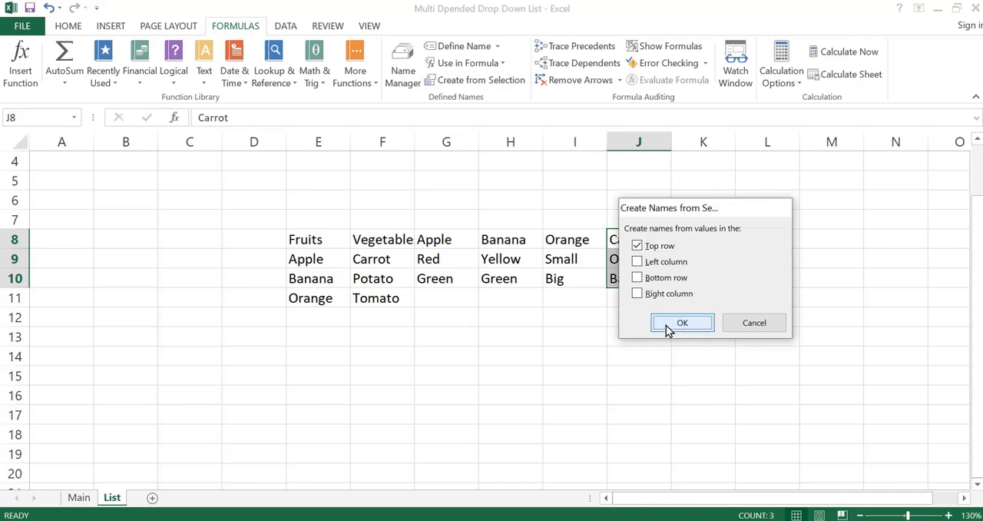
left_click(667, 324)
left_click_drag(695, 240, 698, 280)
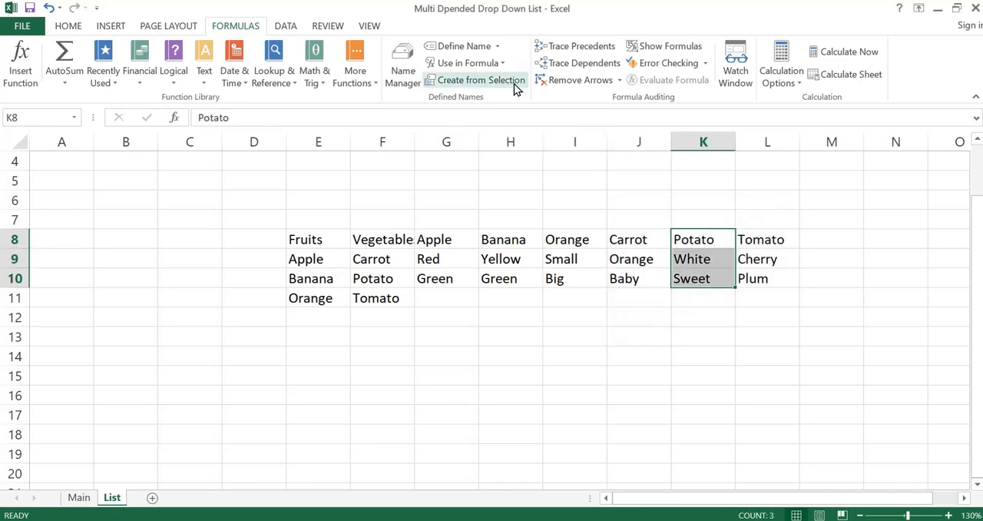
left_click(515, 81)
left_click(681, 325)
Step: Create a named range from the Tomato list L8:L10 using its top row, and review all names in the Name Manager
left_click(761, 241)
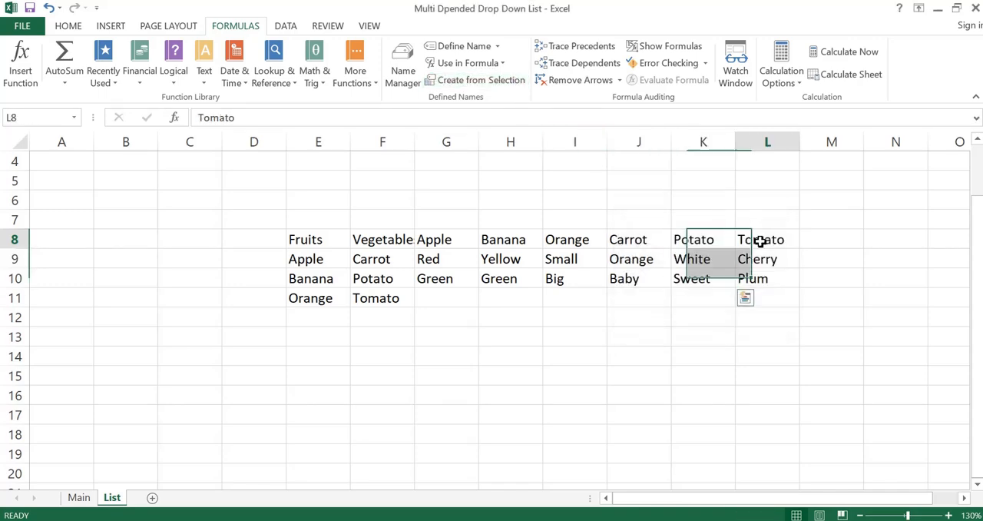
left_click_drag(761, 241, 763, 278)
left_click(461, 80)
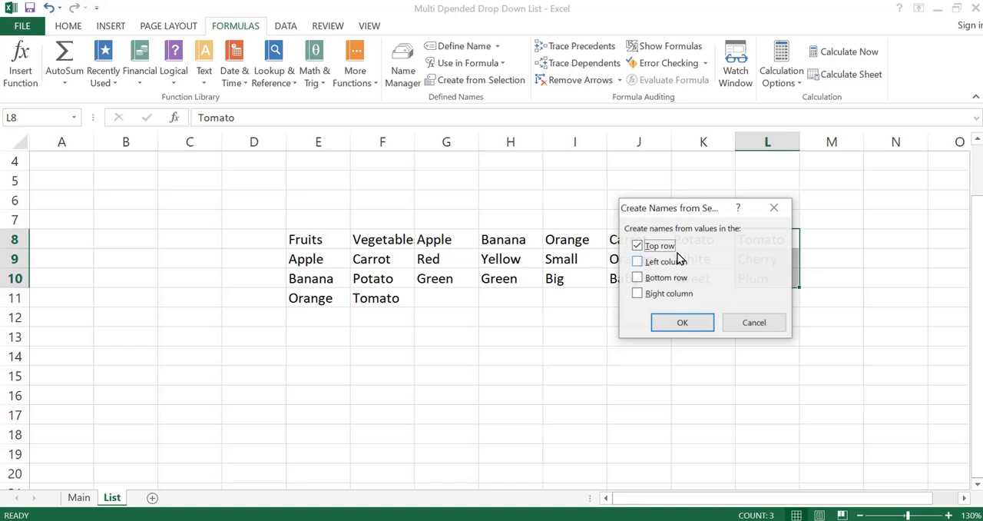
left_click(661, 326)
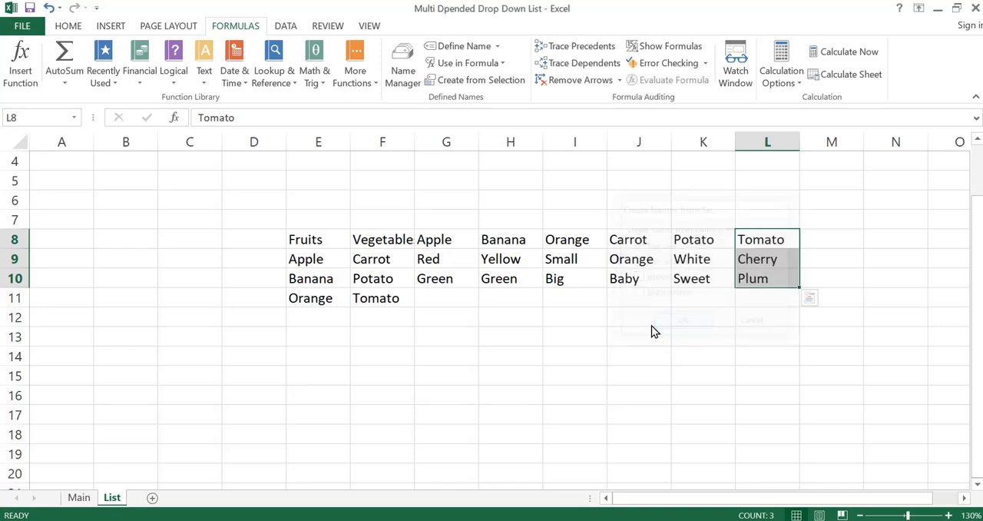
left_click(403, 69)
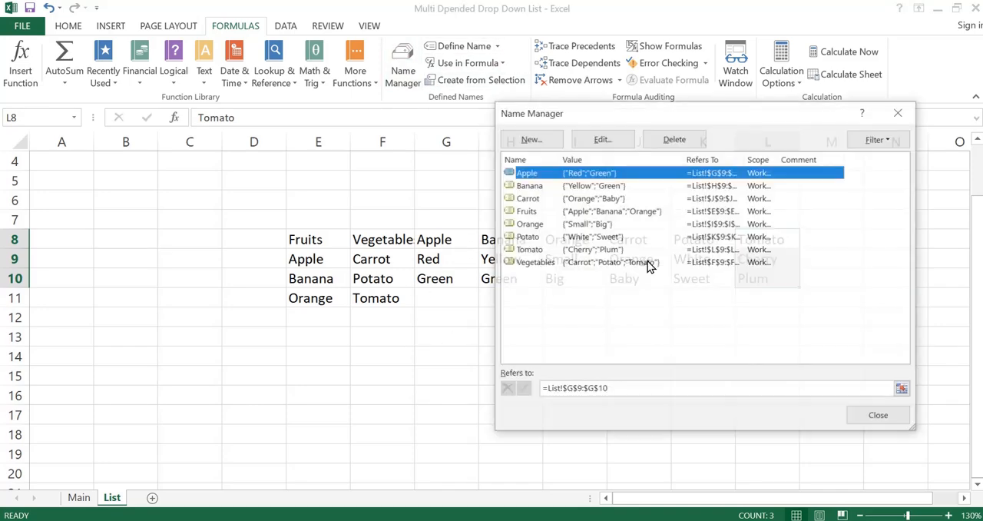
left_click(899, 114)
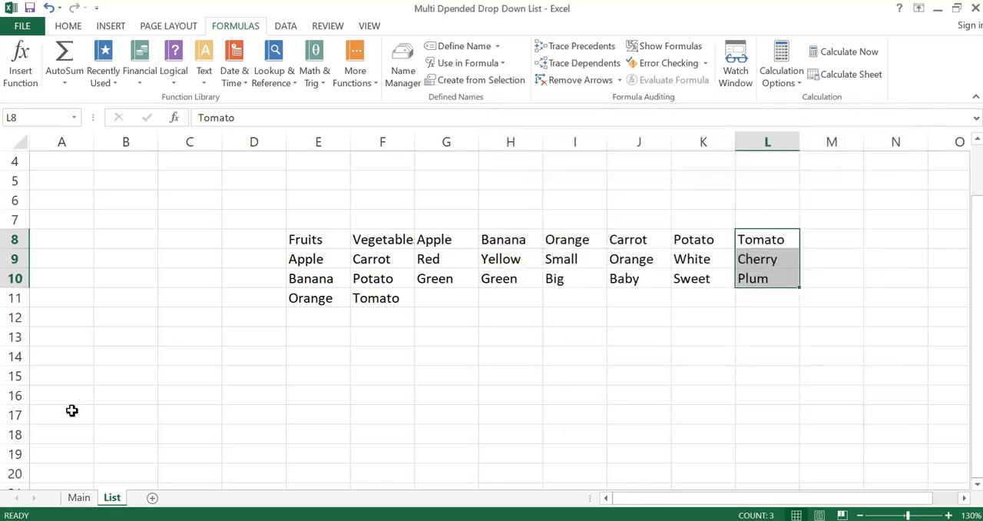
Step: Start data validation for the first Category cell, B6, on the Main sheet and allow List entries
left_click(76, 499)
left_click(187, 289)
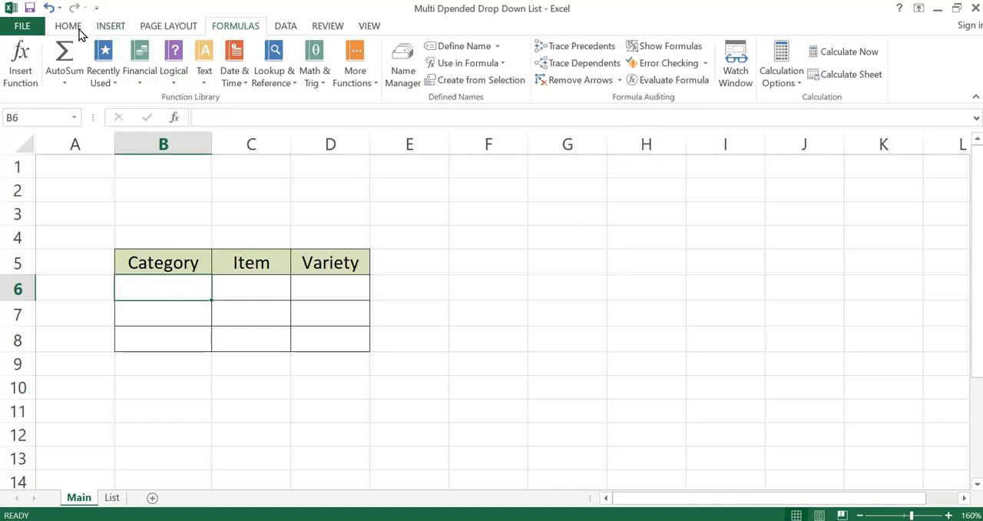
left_click(288, 28)
left_click(594, 80)
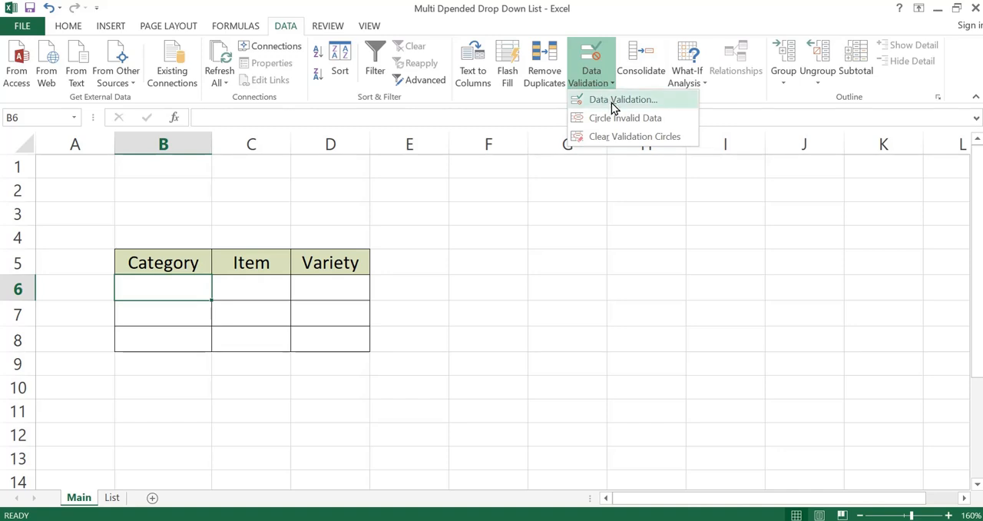
left_click(611, 101)
left_click(662, 230)
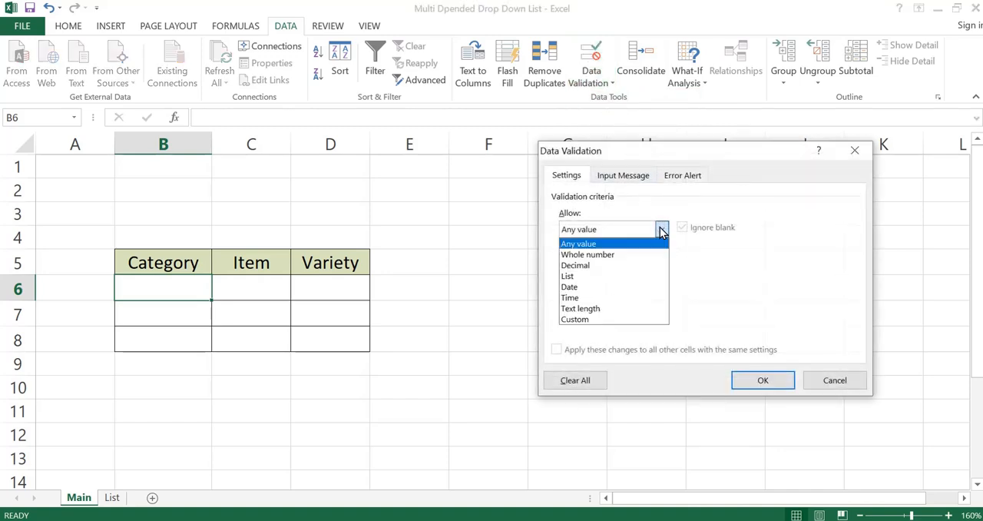
left_click(604, 276)
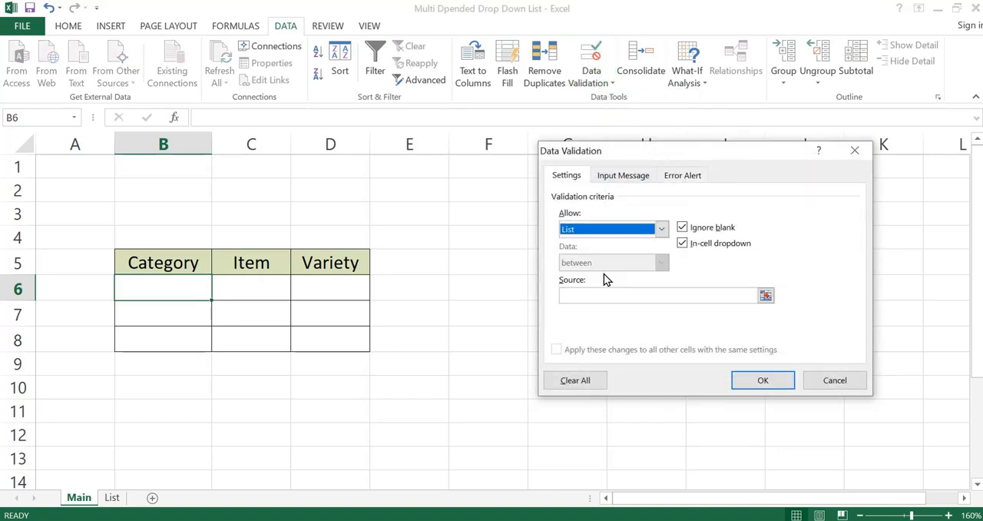
Step: Set the validation source to the Fruits and Vegetables headers, =List!$E$8:$F$8, and apply the validation
left_click(766, 296)
left_click(112, 498)
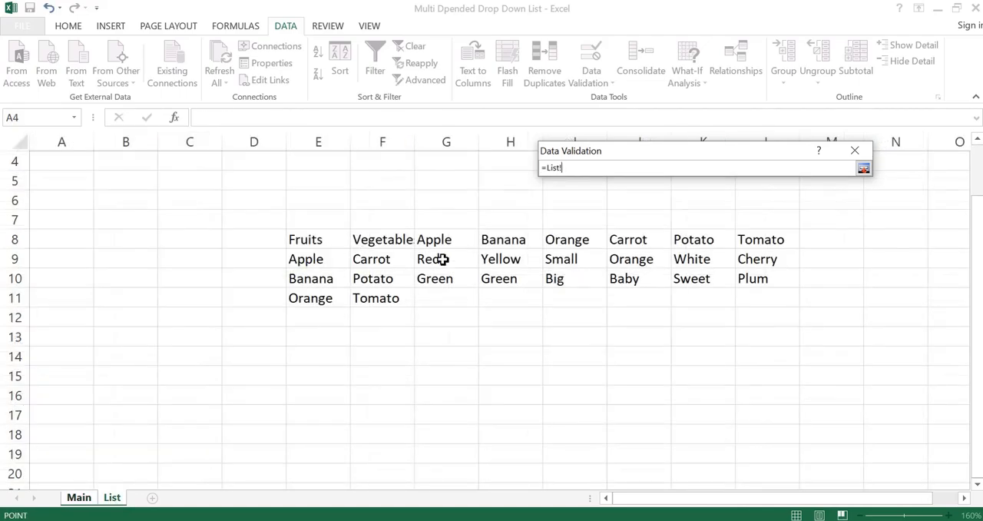
left_click_drag(305, 243, 408, 241)
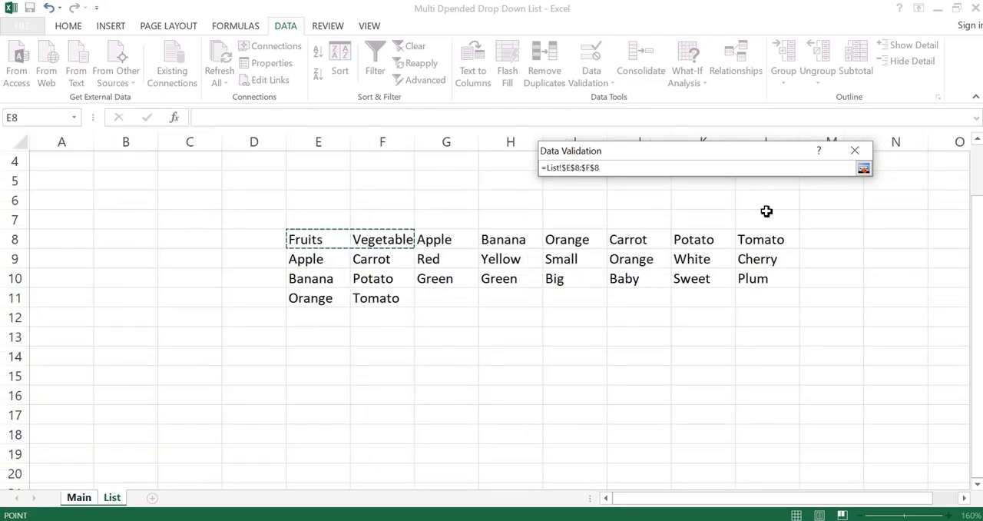
left_click(864, 169)
left_click(750, 384)
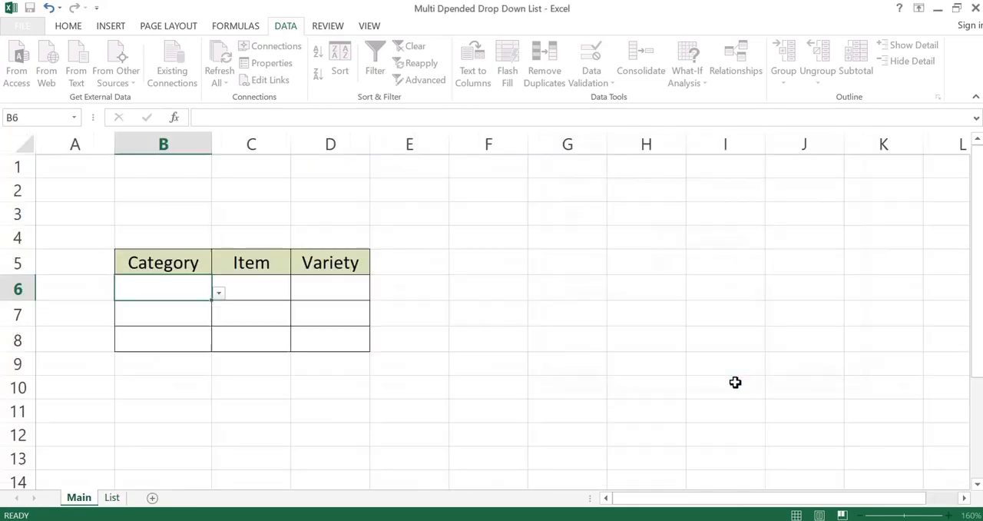
Step: Check the Category drop-down in B6 and enter the helper formula =INDIRECT(B6) in cell F6
left_click(219, 293)
key("Escape")
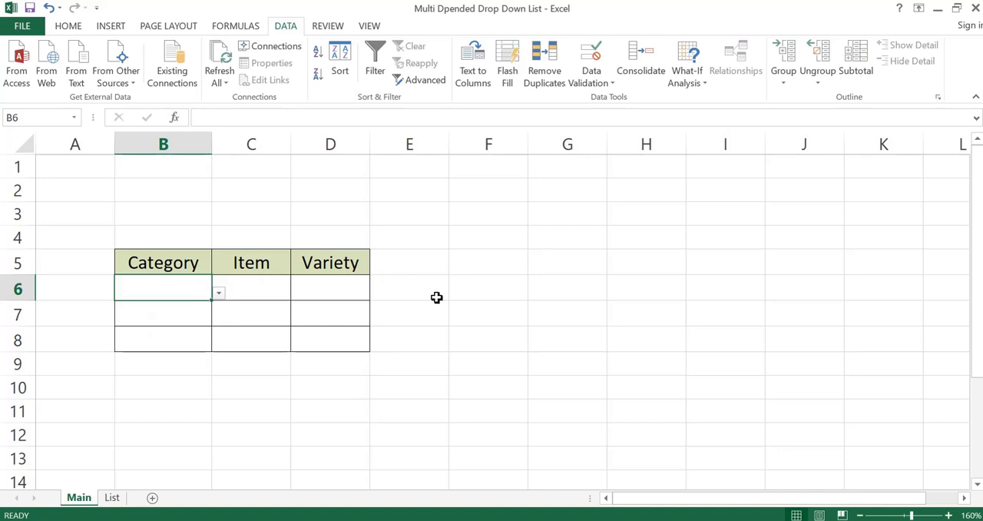
left_click(478, 290)
left_click(299, 111)
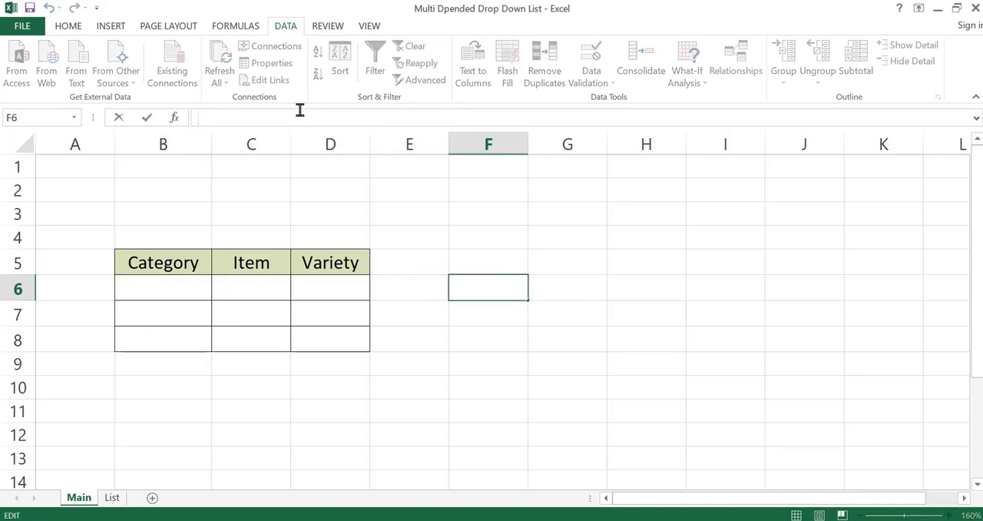
type("=in")
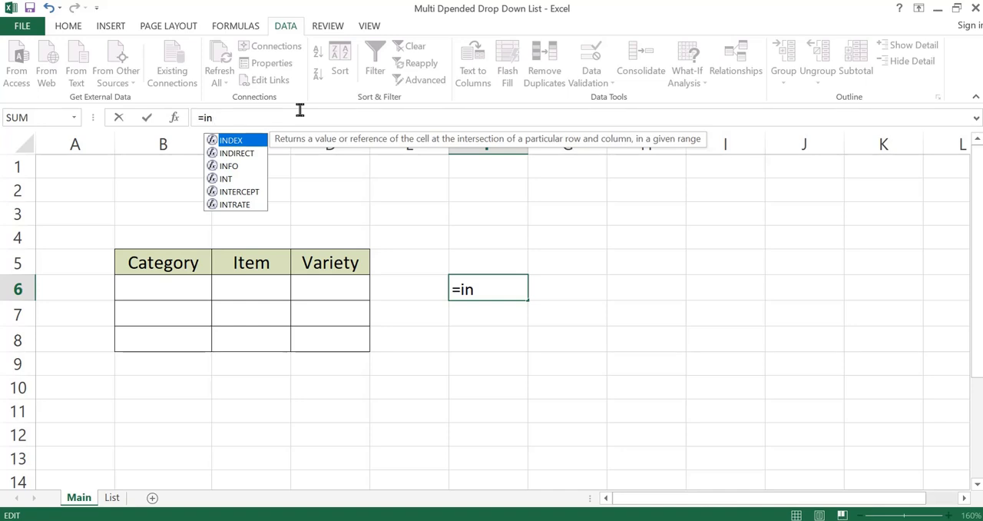
double_click(243, 154)
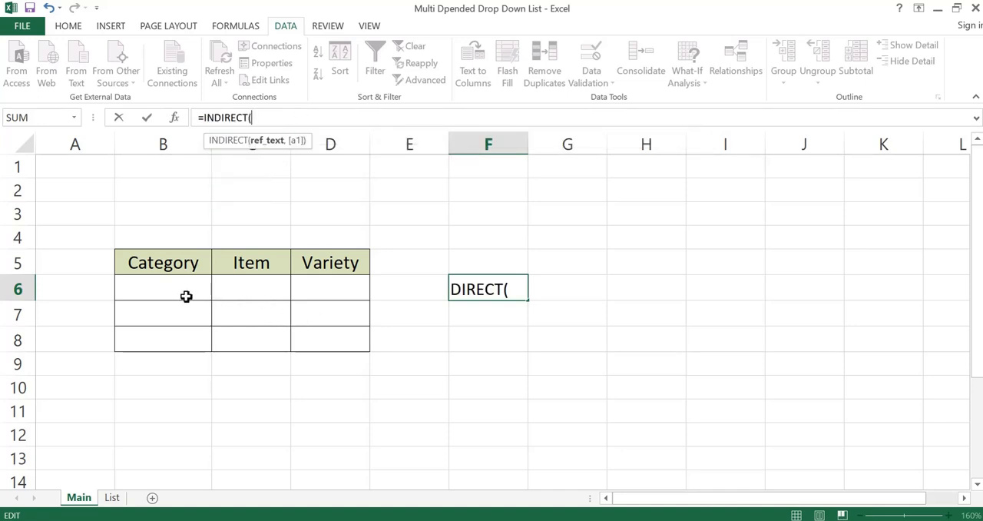
type("B")
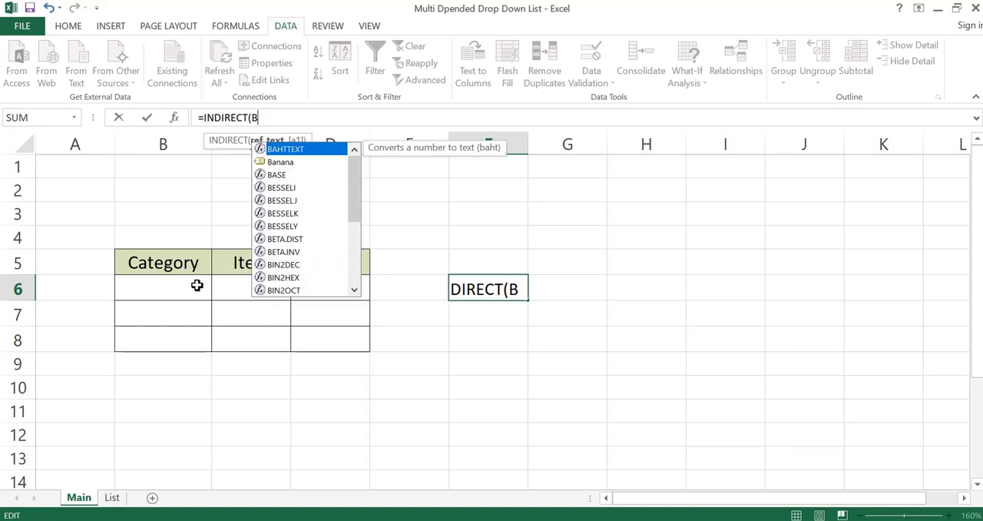
type("6)")
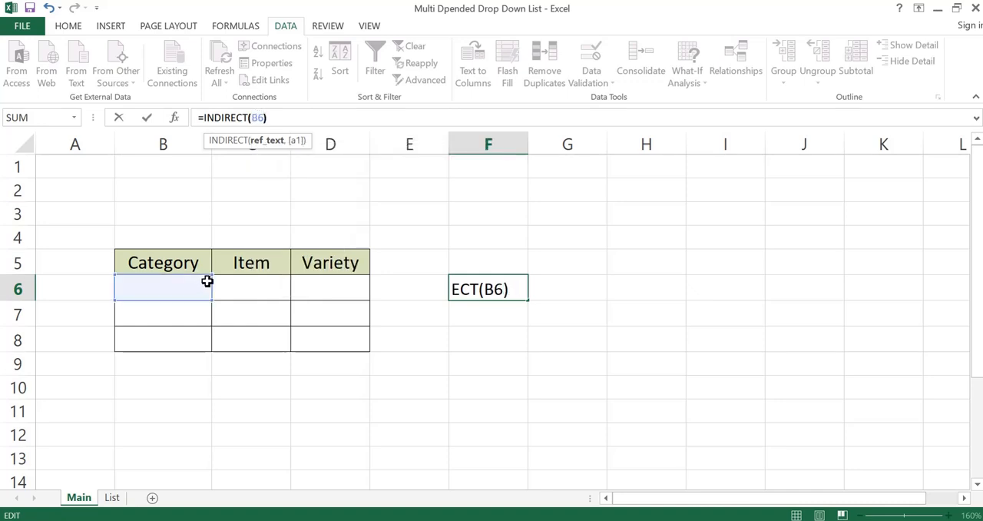
left_click(466, 357)
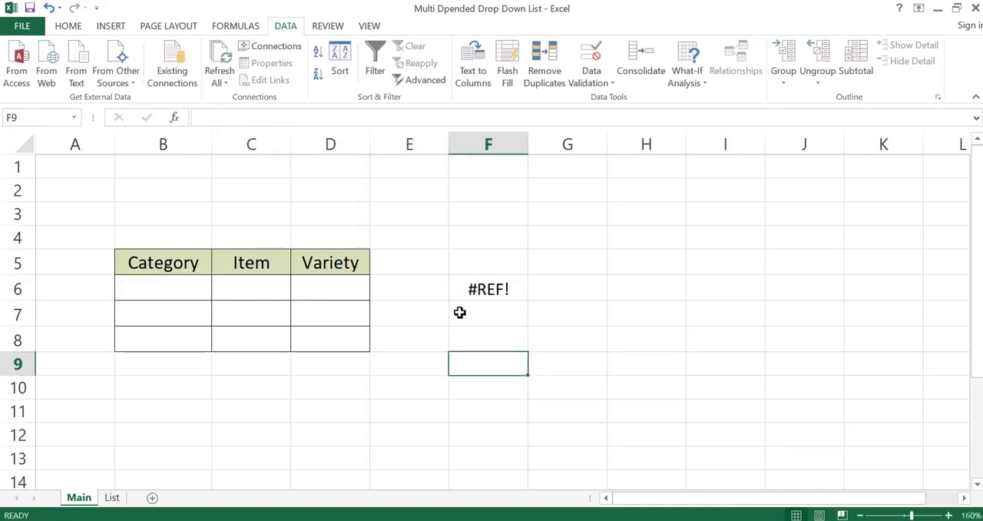
Step: Copy the formula text =INDIRECT(B6) from cell F6 and leave the cell unchanged
left_click(510, 287)
left_click(300, 119)
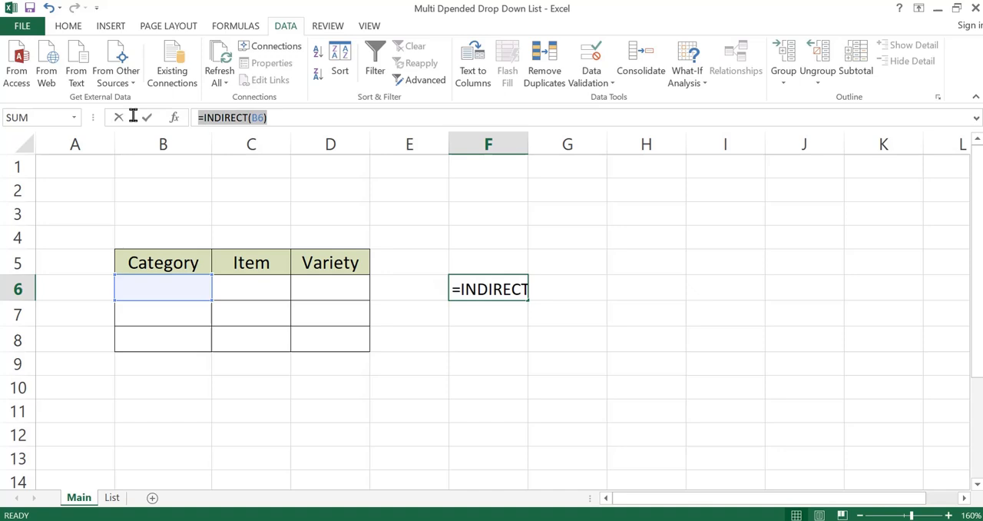
right_click(247, 117)
left_click(271, 146)
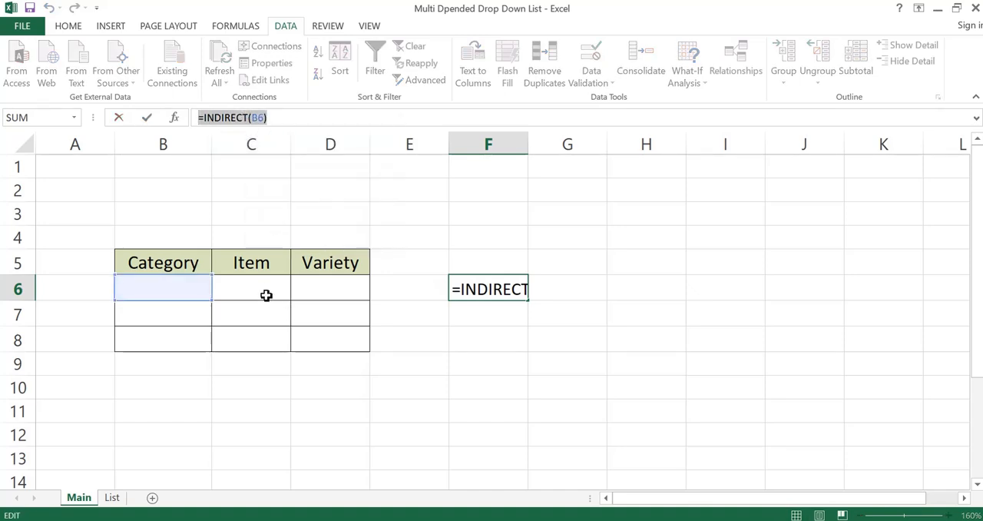
type("=")
left_click(509, 318)
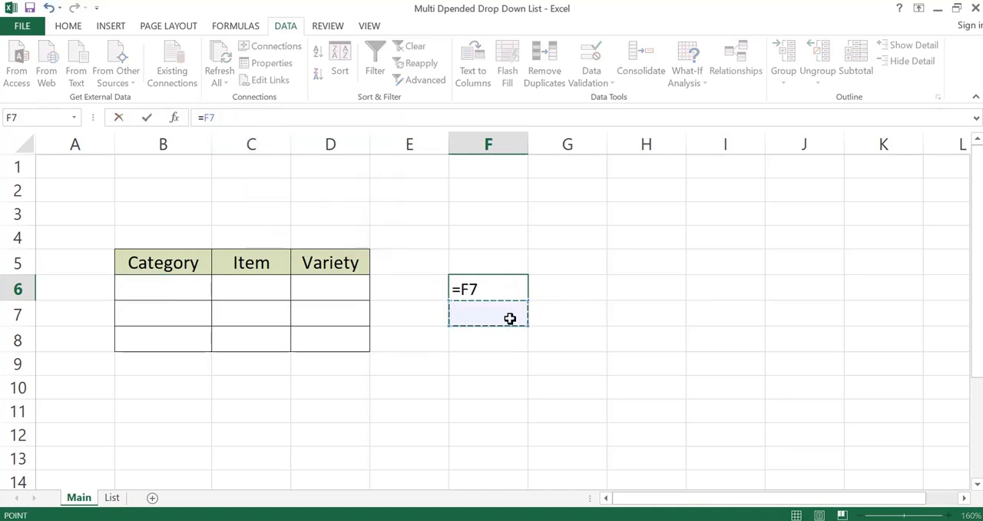
key("Escape")
Step: Apply List data validation to the Item cell C6 with the source =INDIRECT(B6), accepting the source despite its current error
left_click(264, 289)
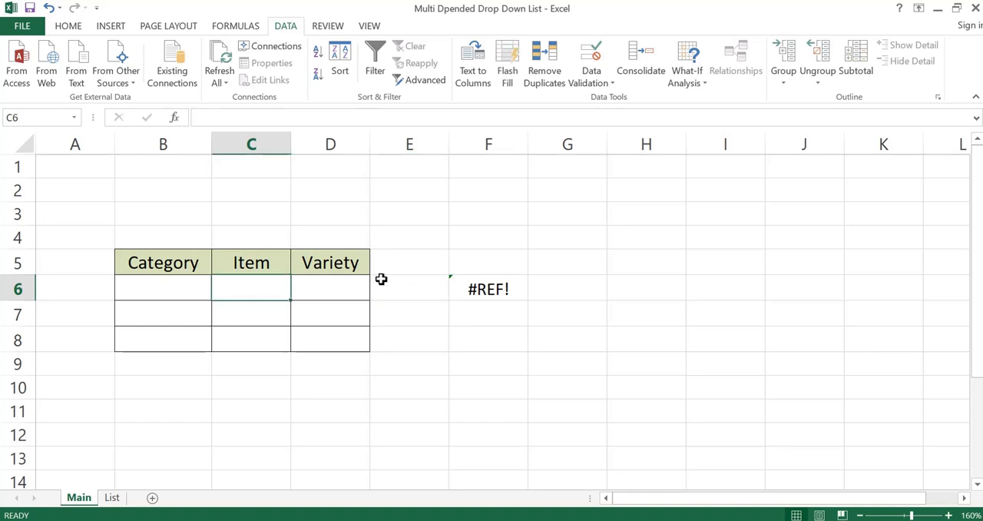
left_click(597, 87)
left_click(621, 100)
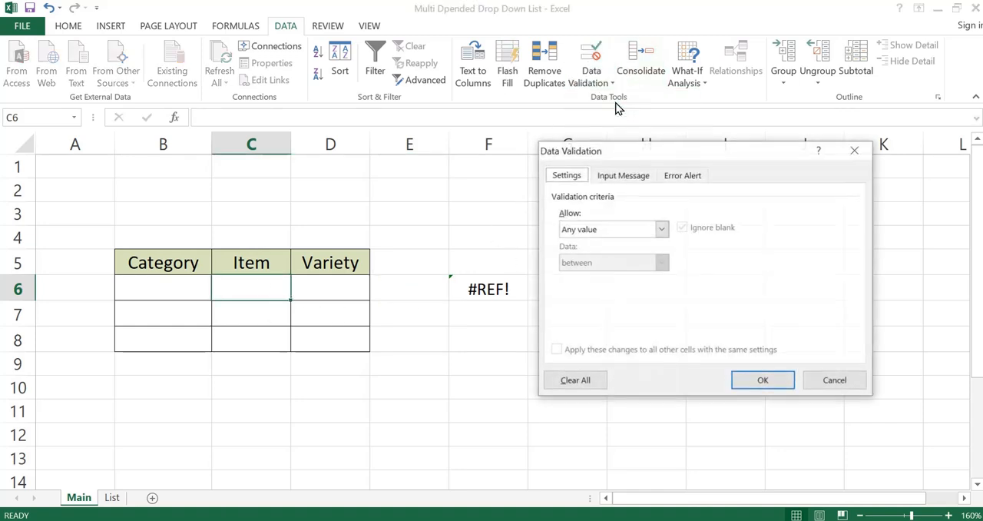
left_click(661, 229)
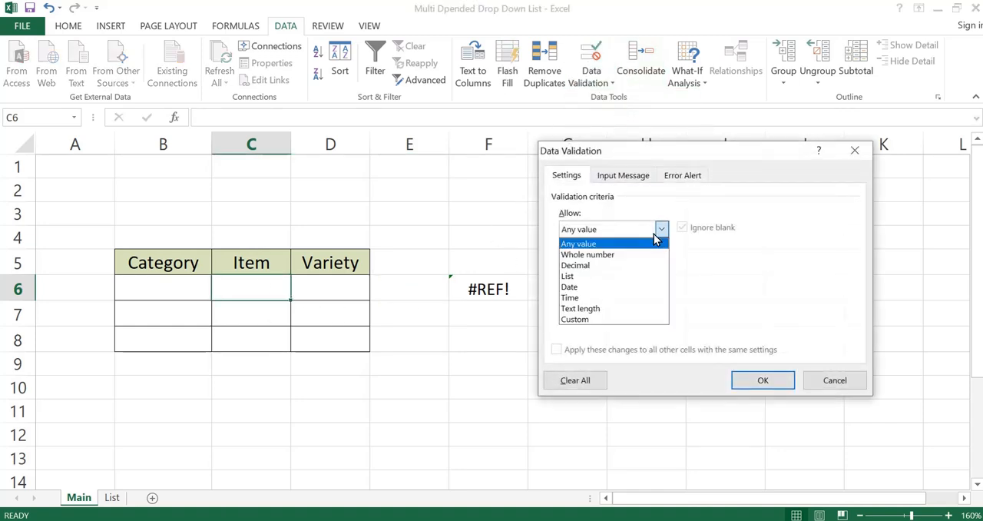
left_click(599, 277)
left_click(622, 298)
type("=INDIRECT(B6)")
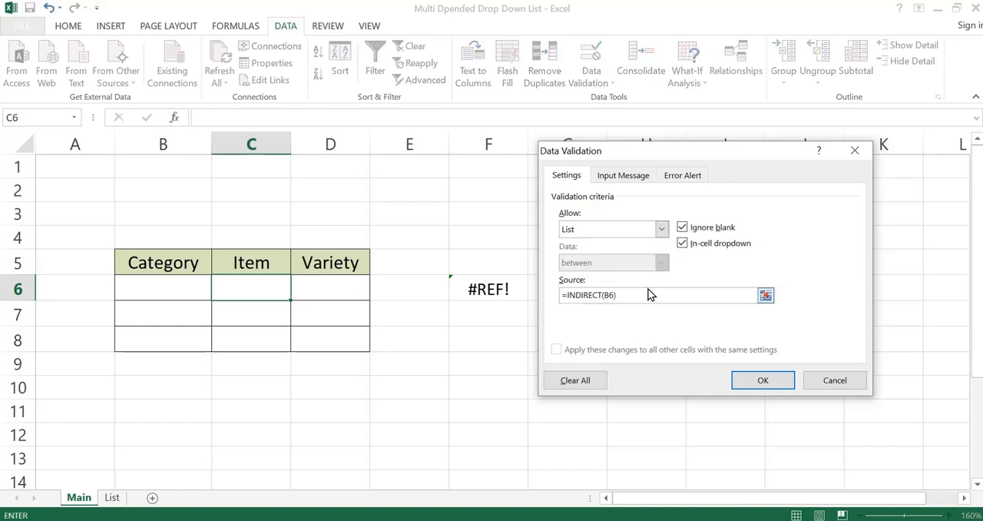
left_click(769, 382)
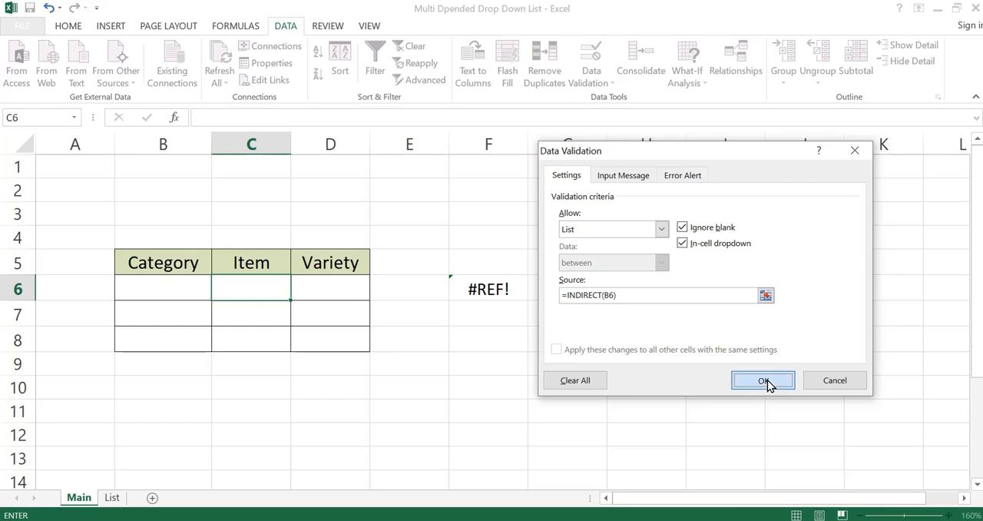
left_click(461, 309)
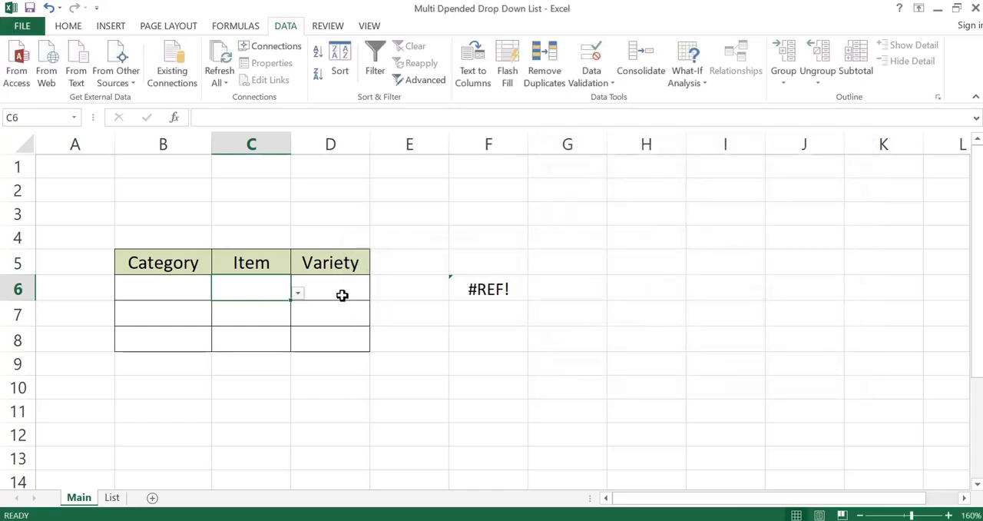
Step: Apply List data validation to the Variety cell D6, using INDIRECT on the same row's Item cell as the source
left_click(342, 295)
left_click(607, 74)
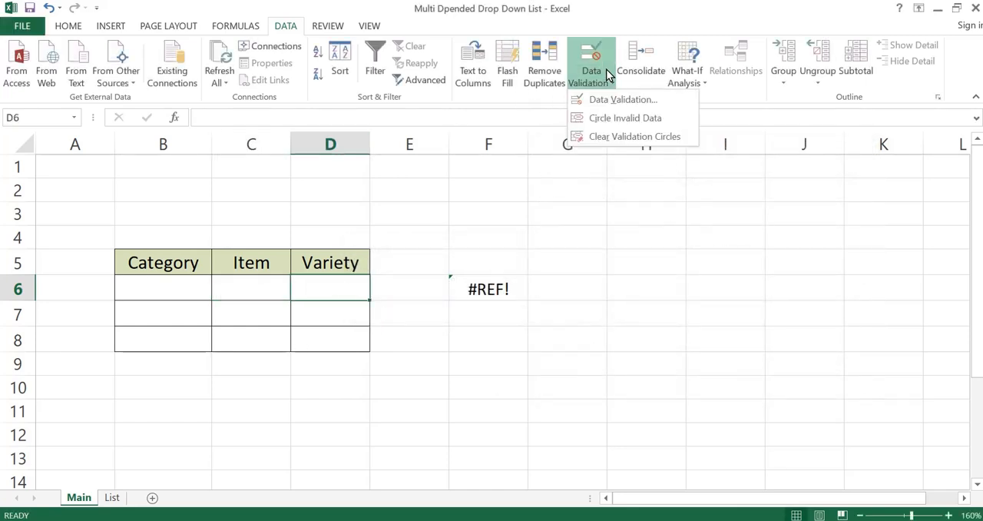
left_click(612, 100)
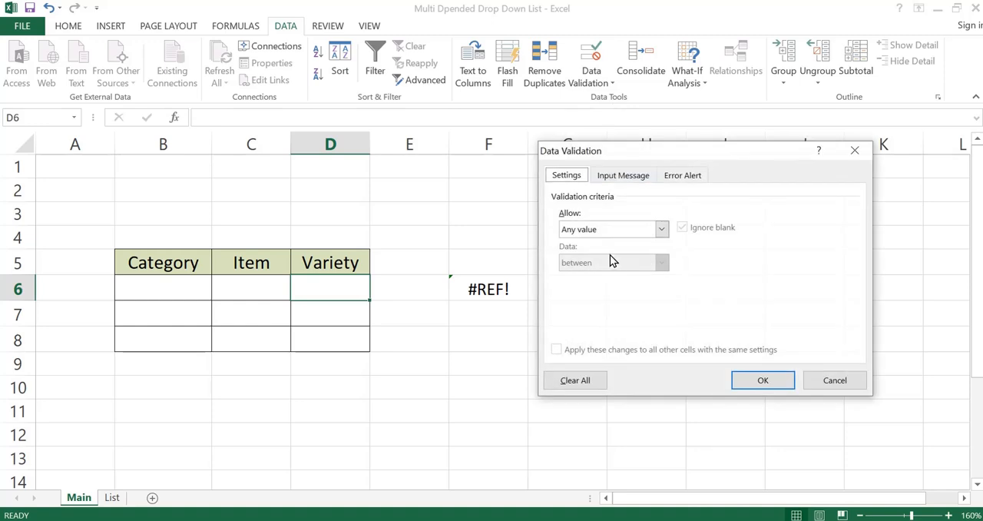
left_click(615, 227)
left_click(590, 277)
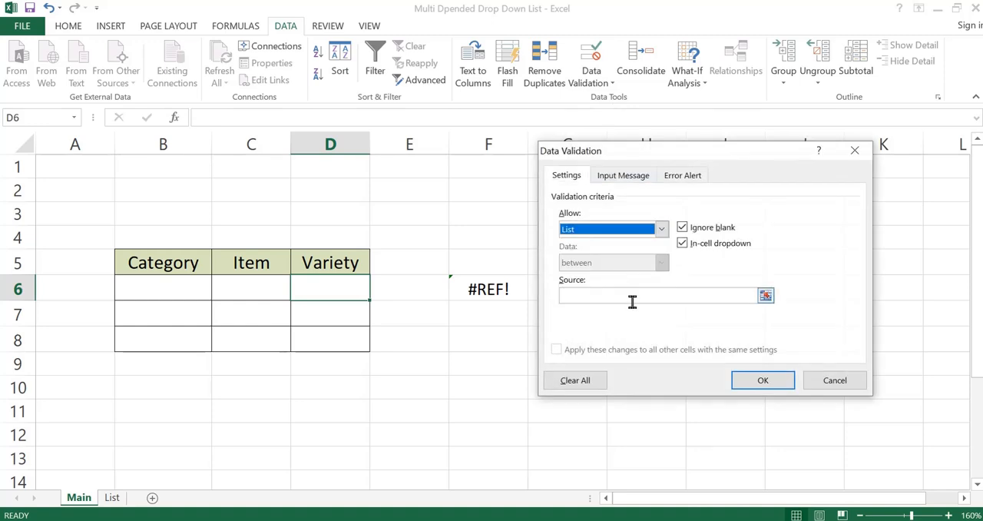
right_click(628, 300)
left_click(661, 346)
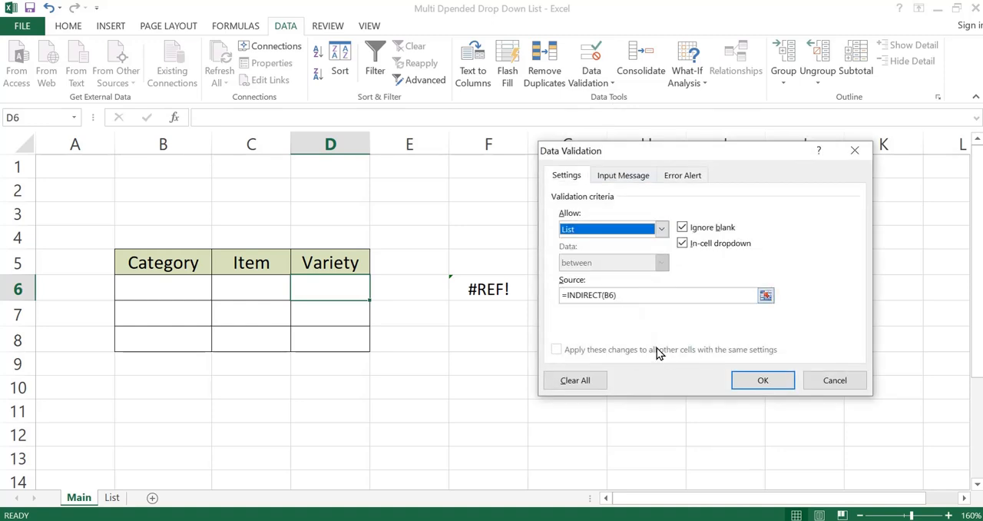
left_click(608, 294)
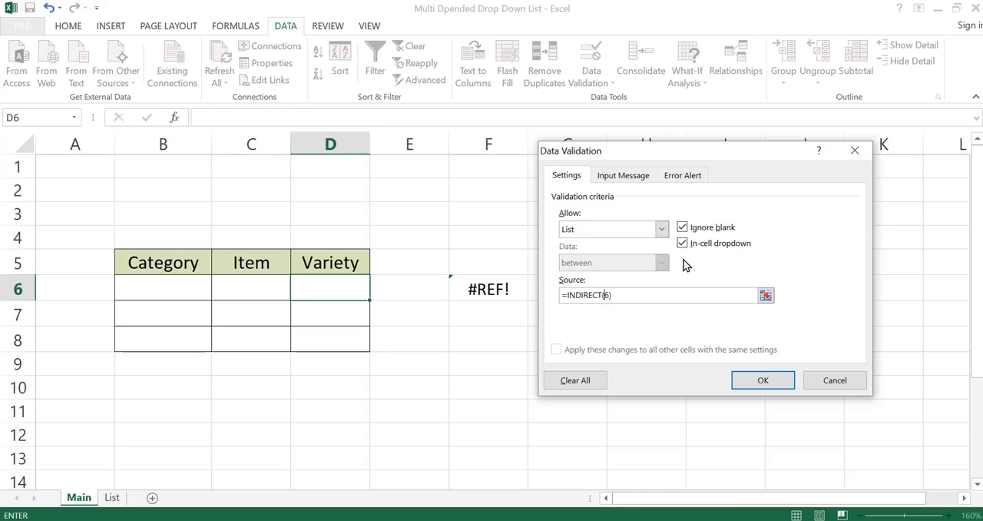
left_click(766, 385)
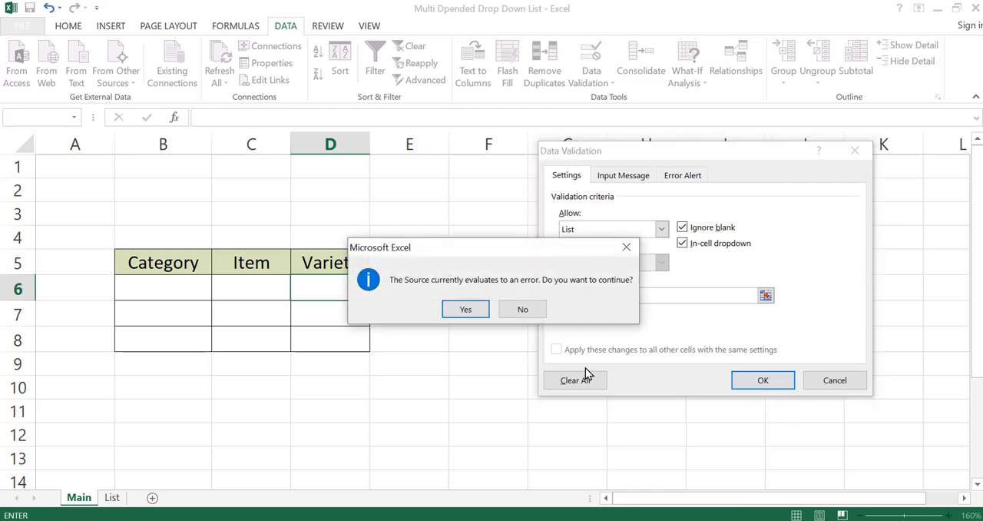
left_click(454, 308)
Step: Delete the helper formula from cell F6
left_click(494, 268)
left_click(504, 304)
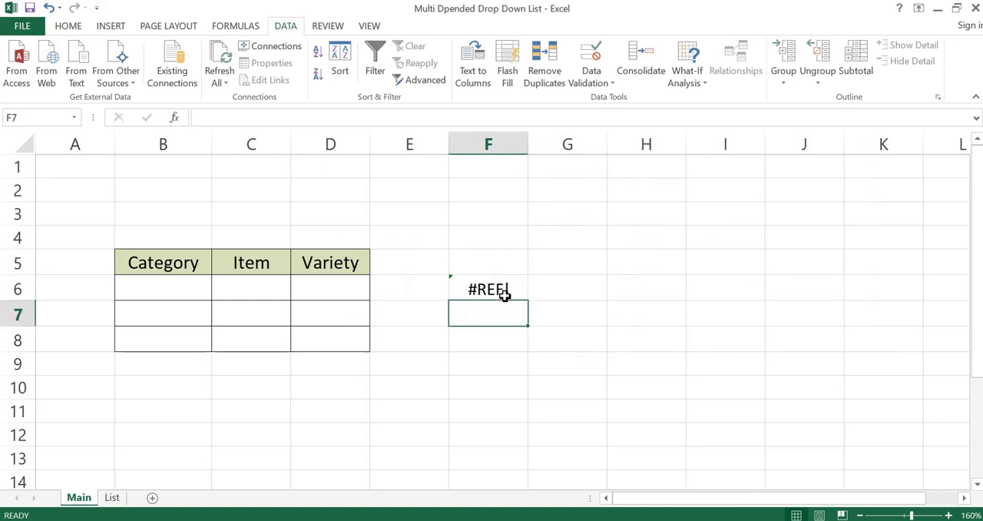
left_click(505, 295)
key("Delete")
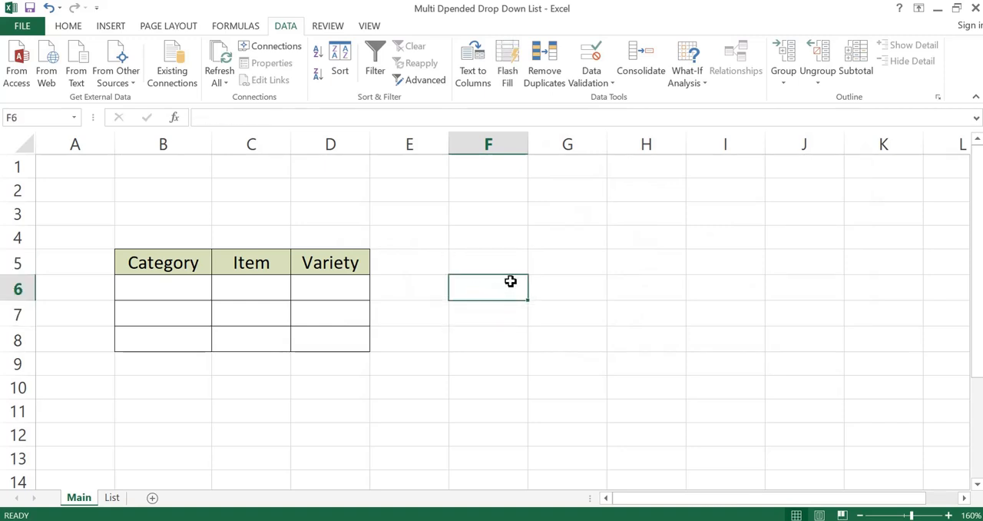
Step: Choose Fruits as the category in B6 and Apple as the item in C6 from their drop-down lists
left_click(205, 282)
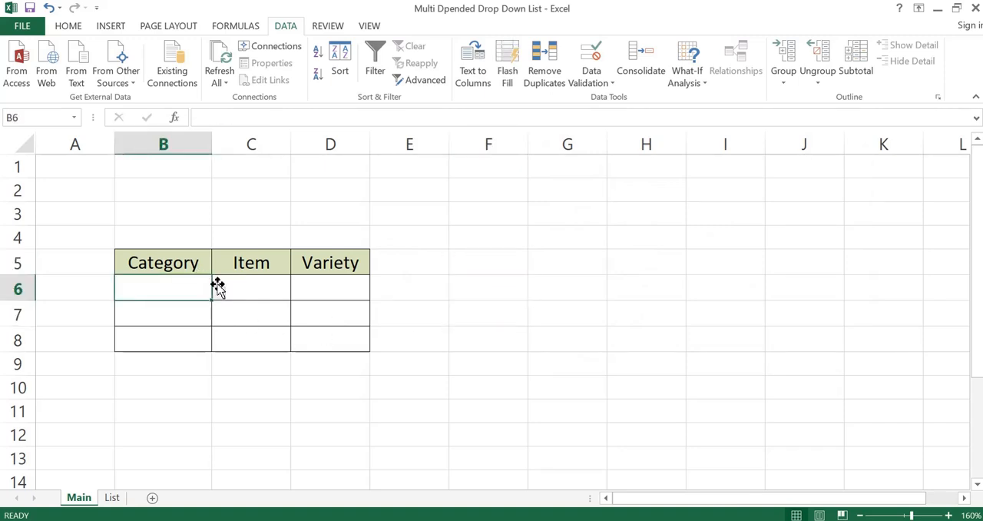
left_click(219, 294)
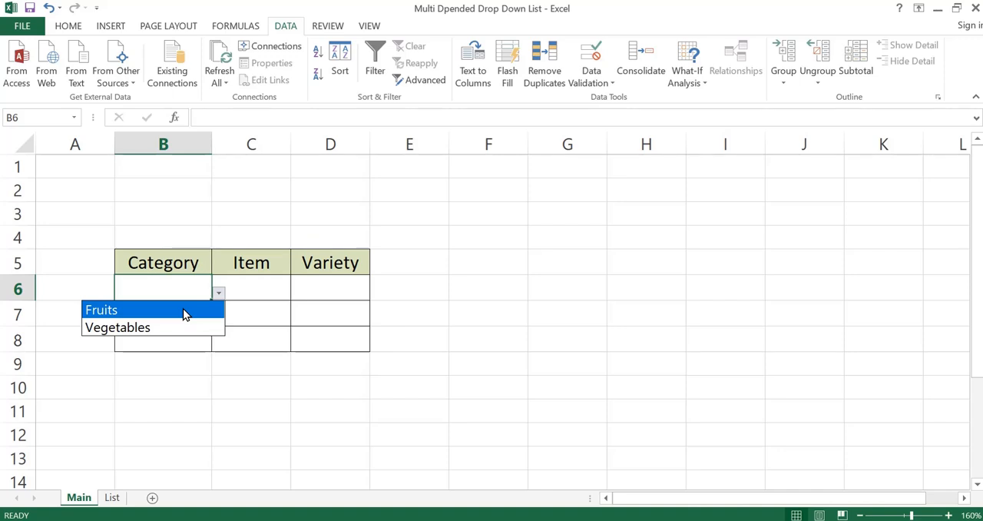
left_click(183, 309)
left_click(254, 286)
left_click(296, 294)
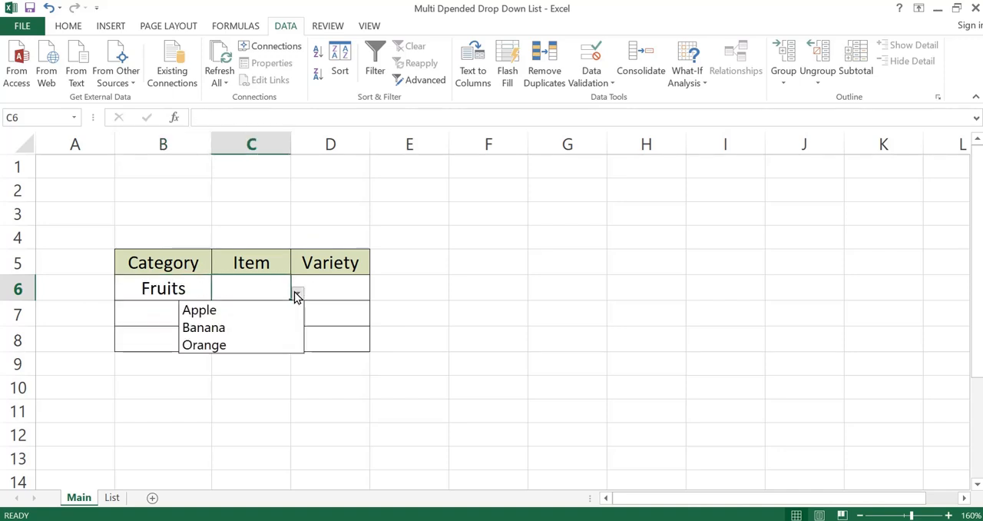
left_click(247, 312)
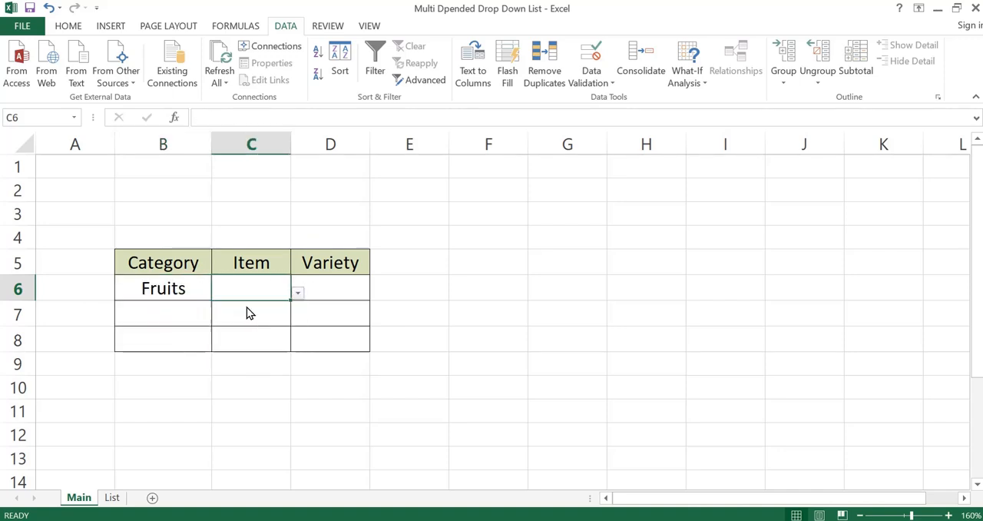
Step: Check the source lists on the List sheet and choose Red as the variety in D6 on the Main sheet
left_click(112, 498)
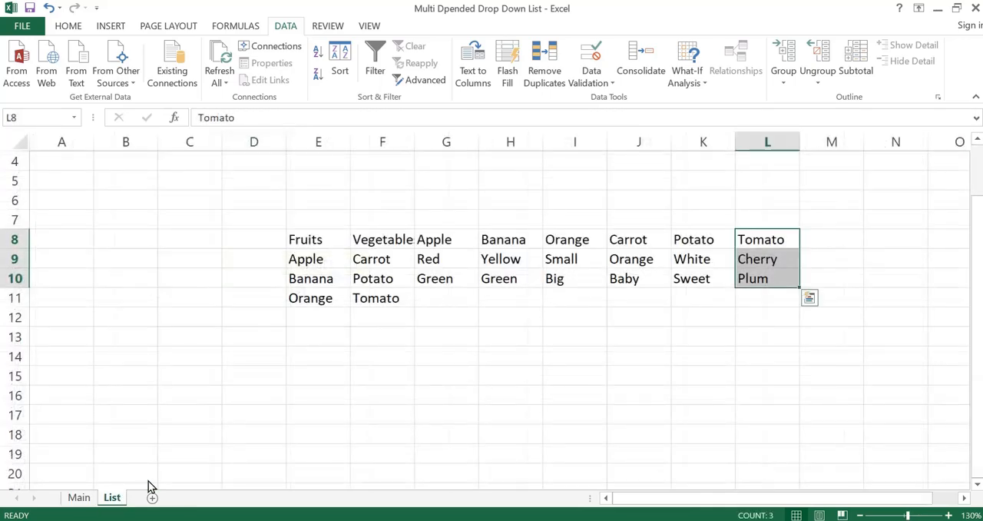
left_click(79, 498)
left_click(342, 287)
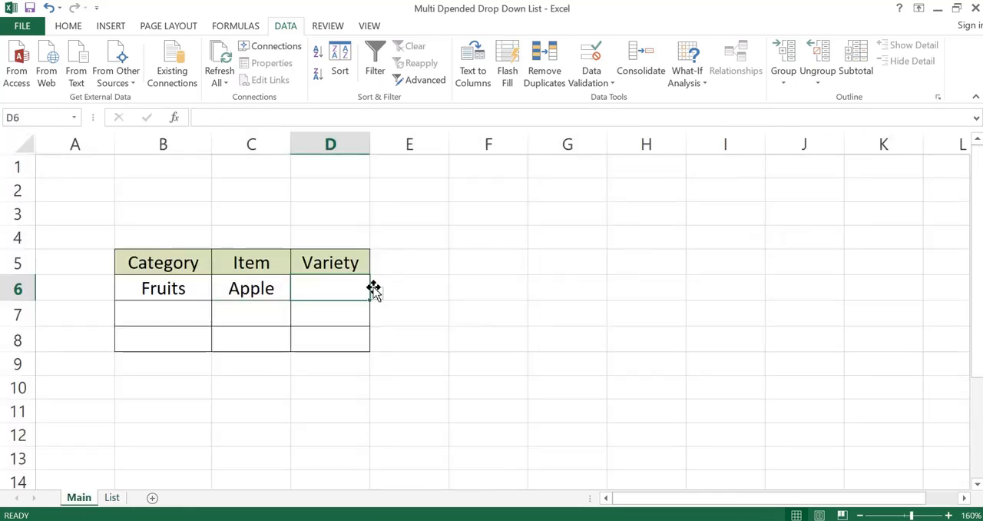
left_click(376, 289)
left_click(329, 311)
left_click(478, 315)
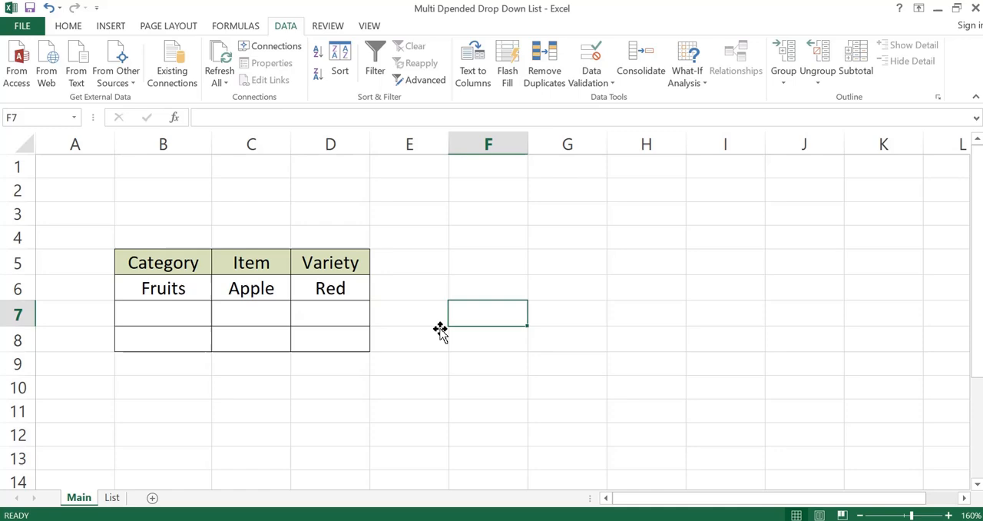
Step: Fill the drop-down row B6:D6 down through row 8 on the Main sheet and clear the copied entries in B7:D8
left_click(114, 498)
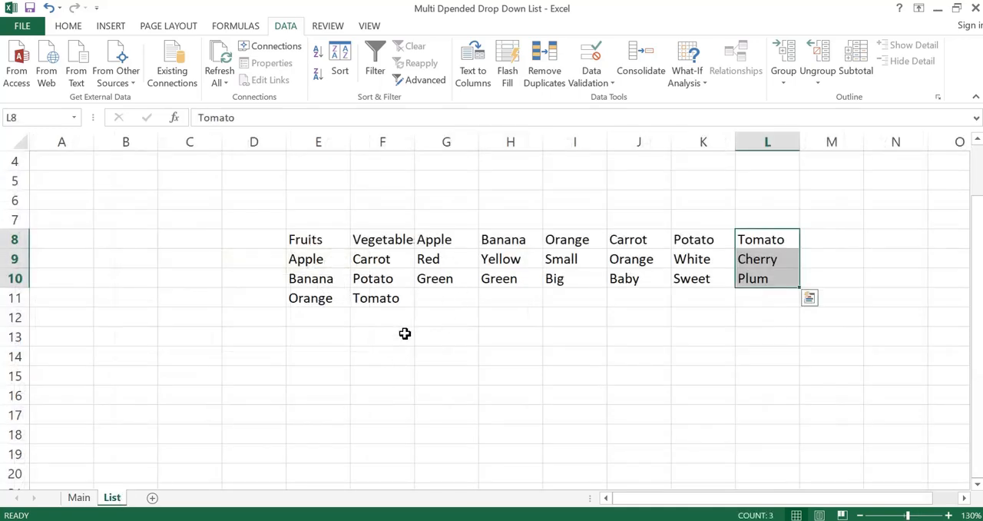
left_click(79, 497)
left_click_drag(163, 288, 369, 356)
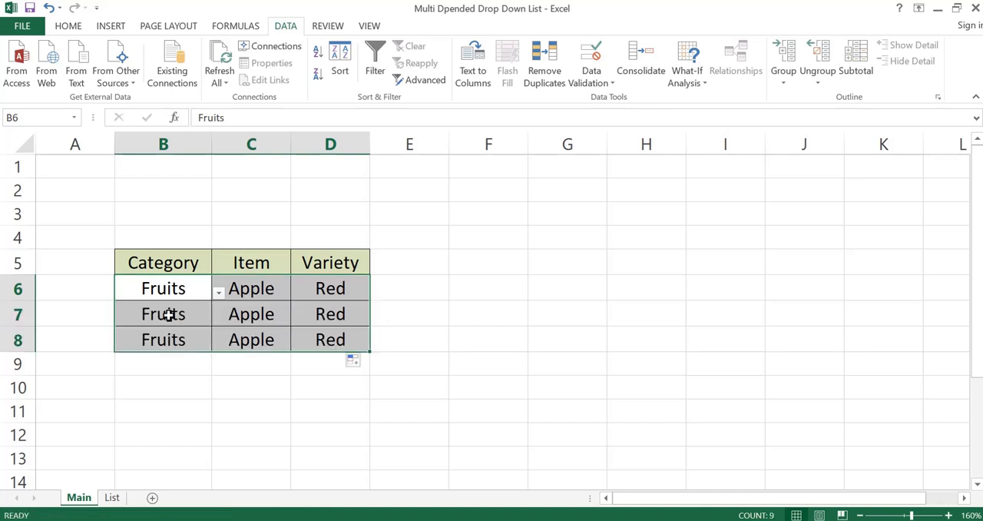
left_click_drag(169, 314, 323, 346)
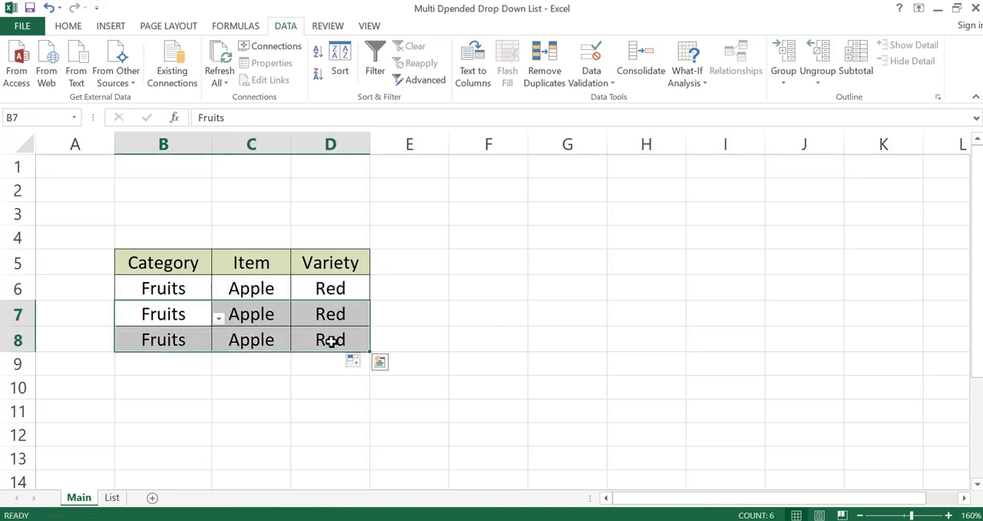
key("Delete")
left_click(450, 311)
Step: Choose Vegetables as the category in B7 and Potato as the item in C7
left_click(171, 316)
left_click(219, 318)
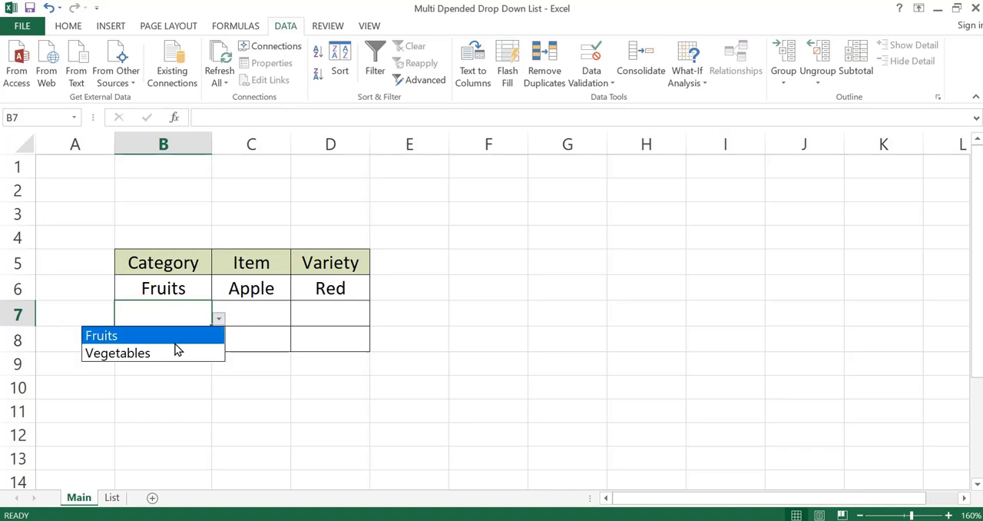
left_click(178, 349)
left_click(251, 314)
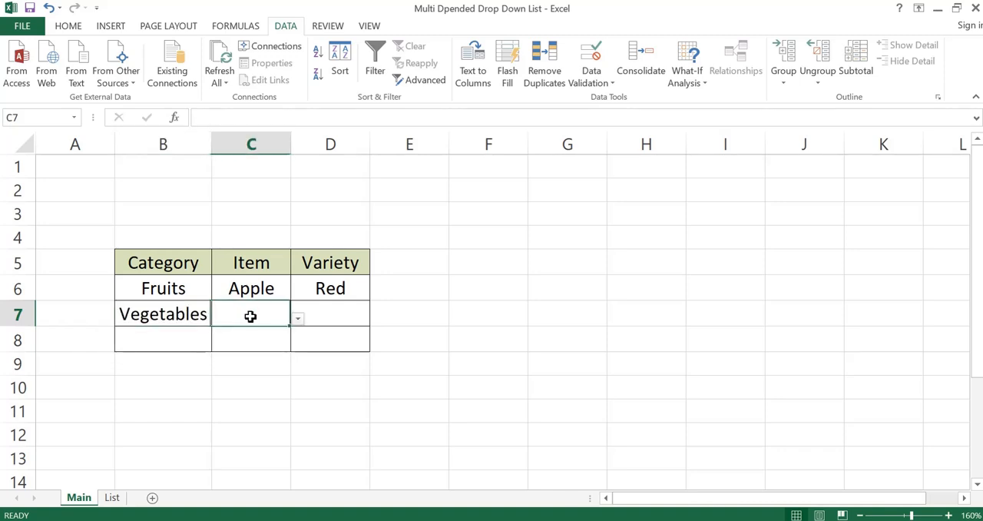
left_click(296, 319)
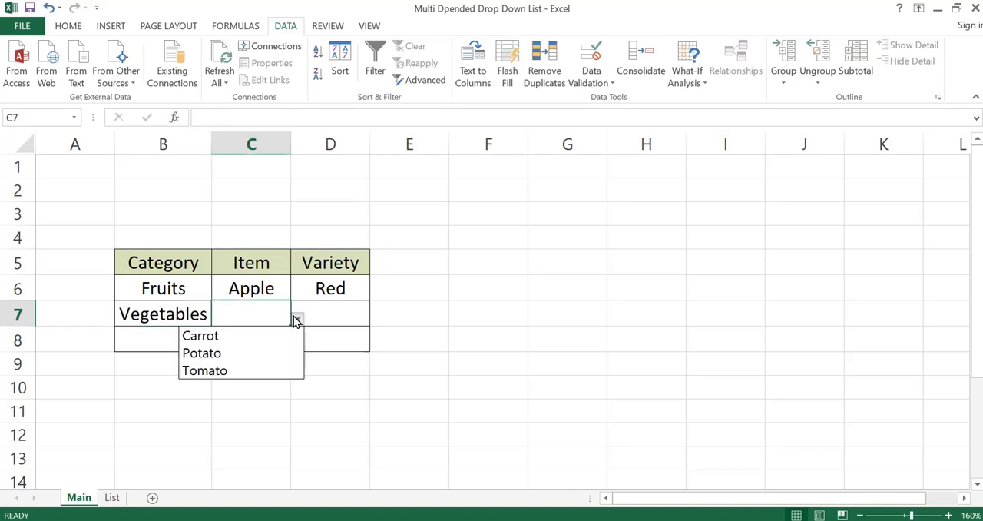
left_click(235, 351)
Step: Choose Sweet as the variety in D7 from its dependent drop-down list
left_click(334, 318)
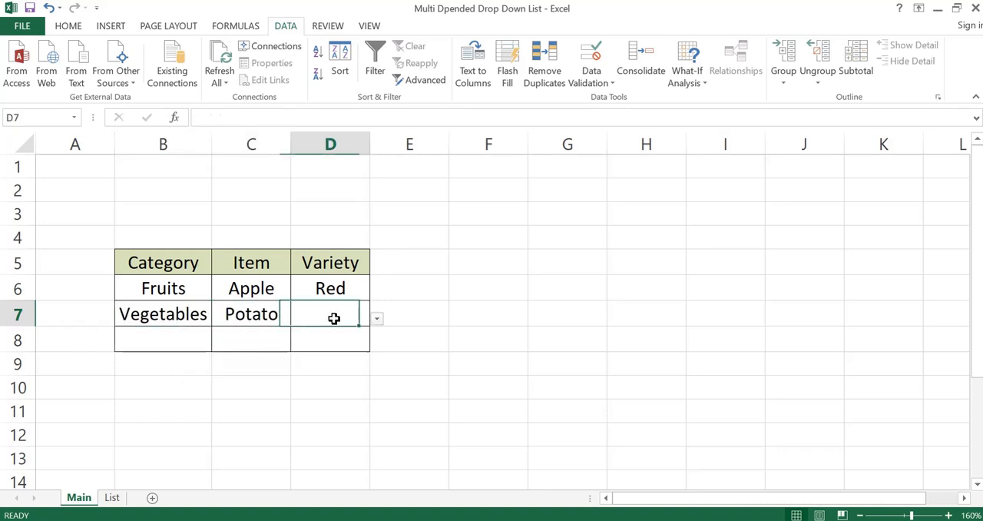
left_click(377, 319)
left_click(332, 352)
key("Right")
key("Right")
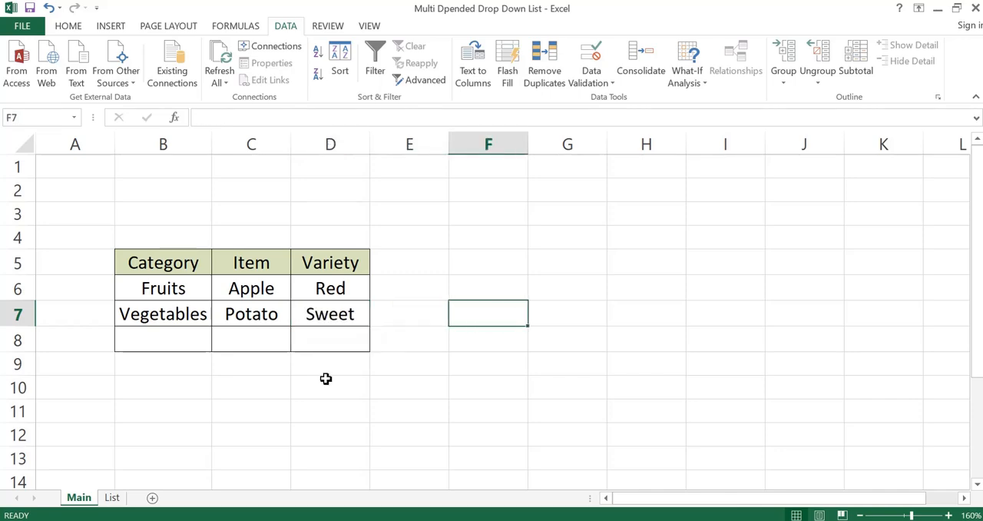
Step: Compare the Potato entries with the source lists on the List sheet and return to the Main sheet
left_click(119, 503)
left_click(680, 317)
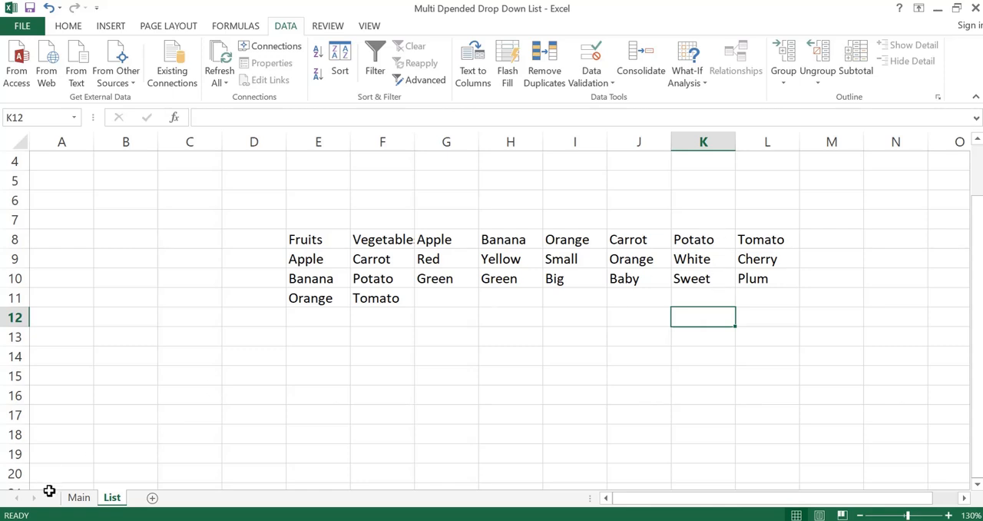
left_click(77, 498)
left_click(399, 388)
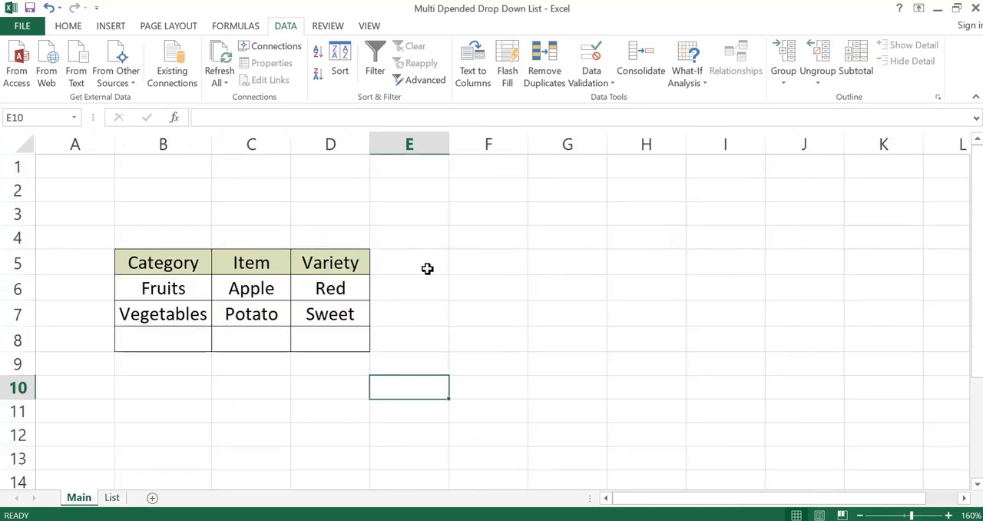